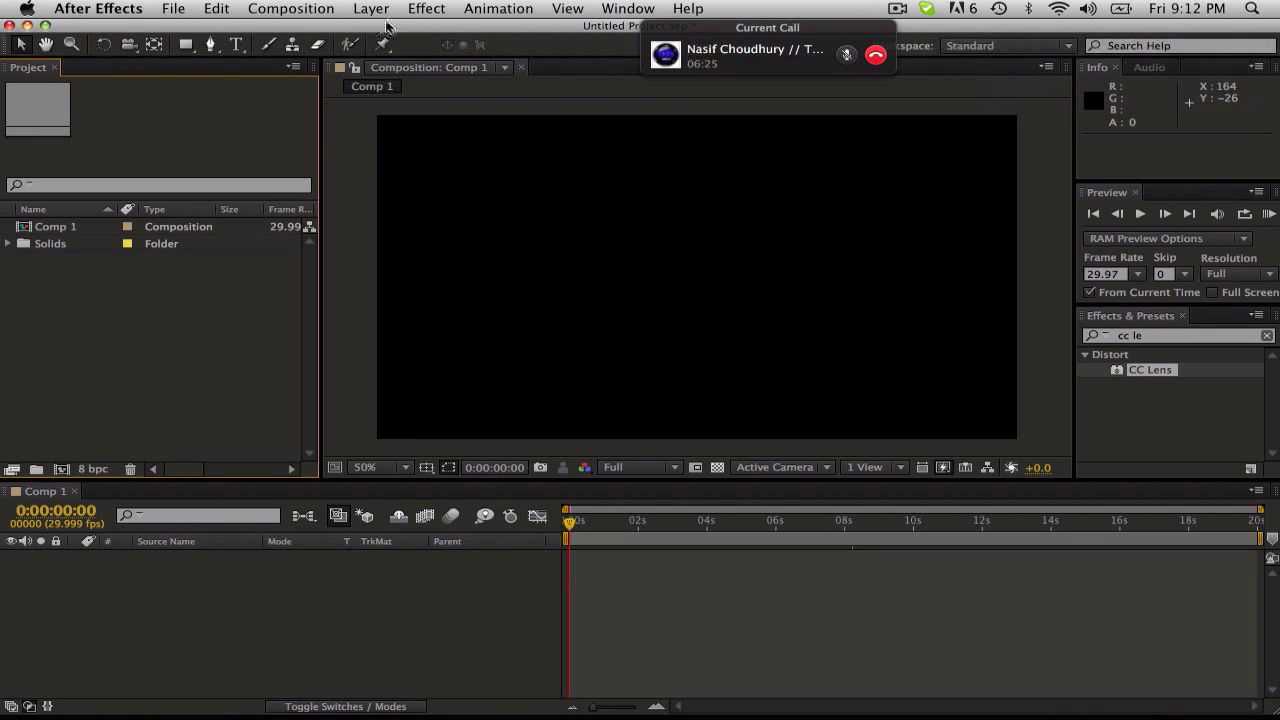
Import MW3 Trickshot.mov from the Clips folder into the project.
key(super+i)
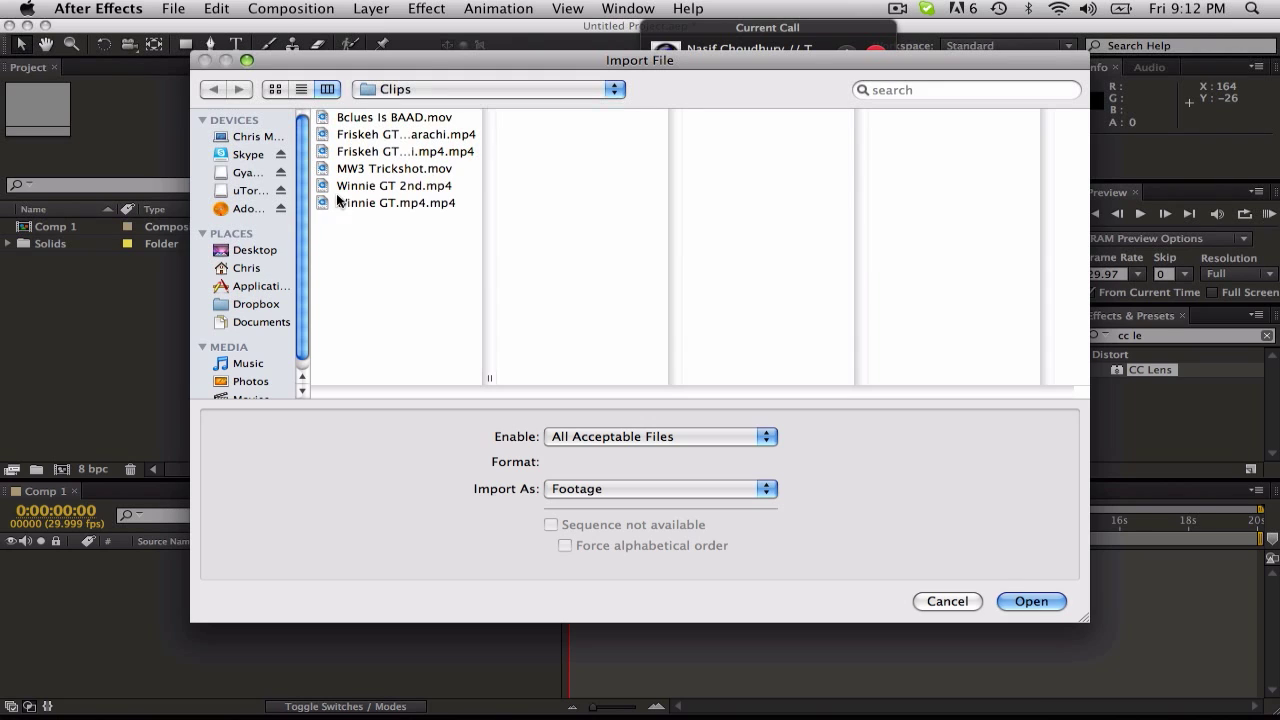
click(372, 168)
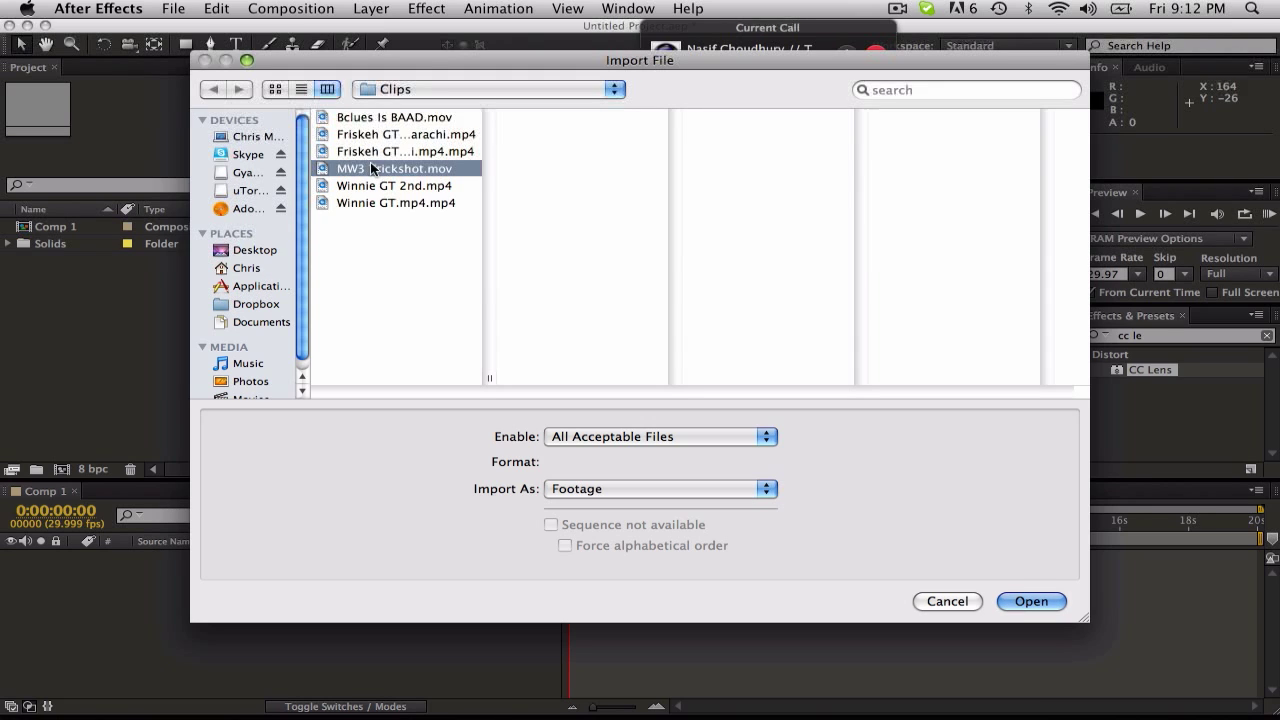
double_click(372, 168)
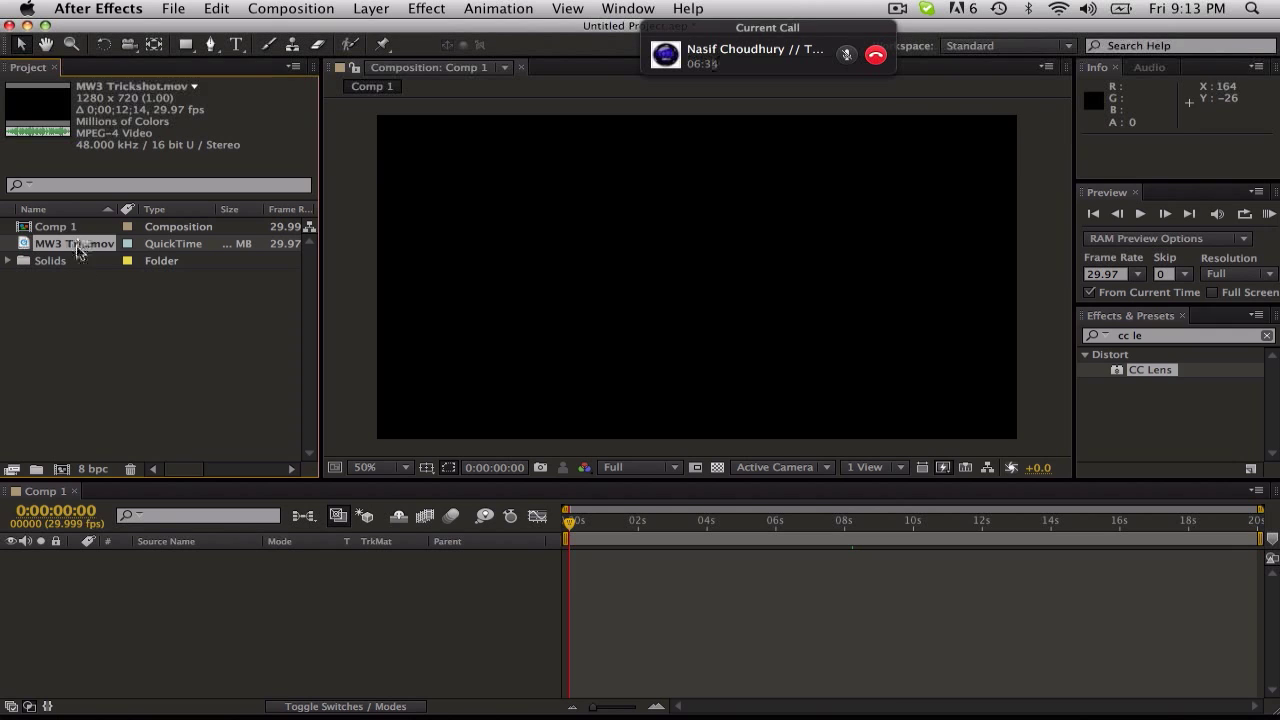
drag(75, 243, 83, 279)
Start a new composition, enter a duration of 2000, then cancel it.
click(170, 8)
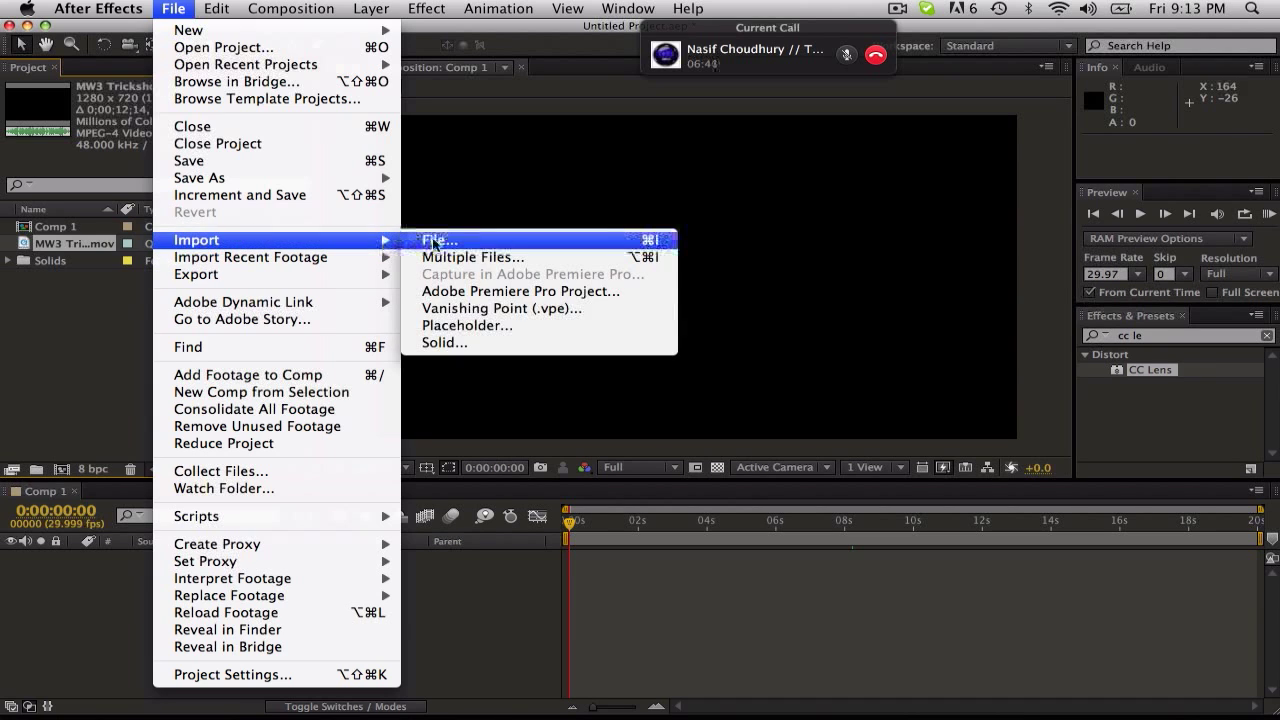
click(30, 315)
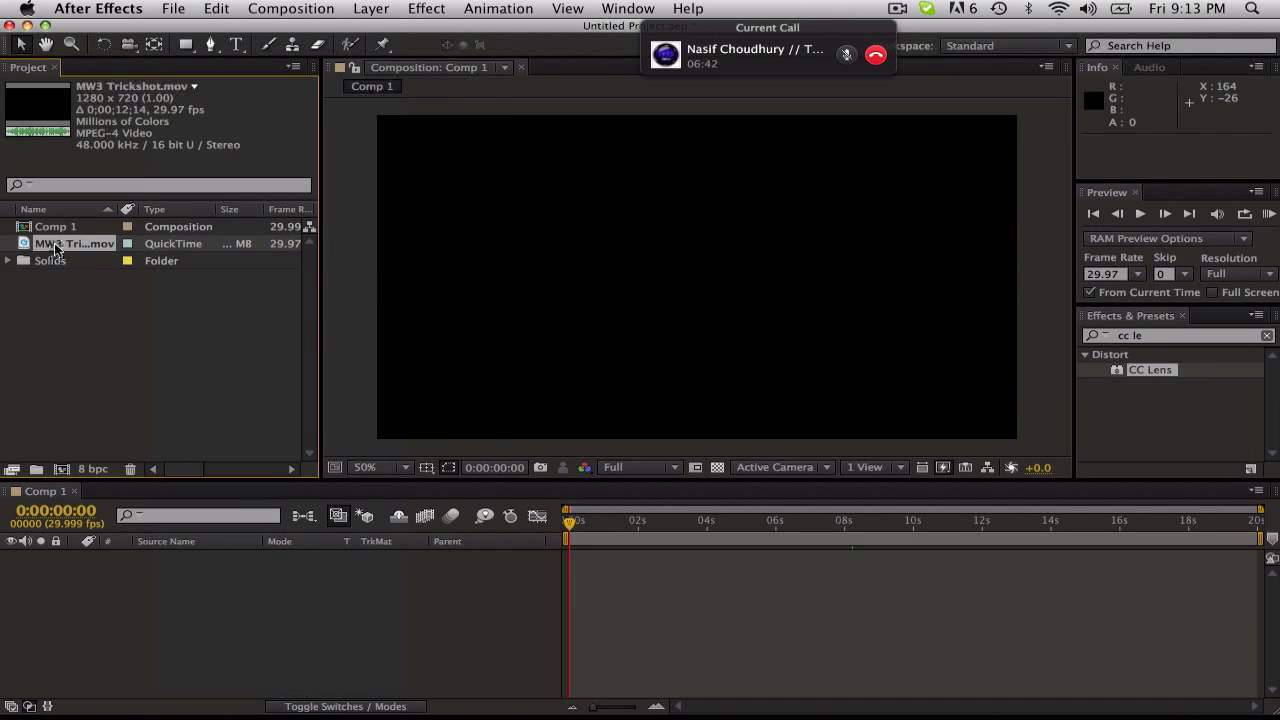
click(290, 8)
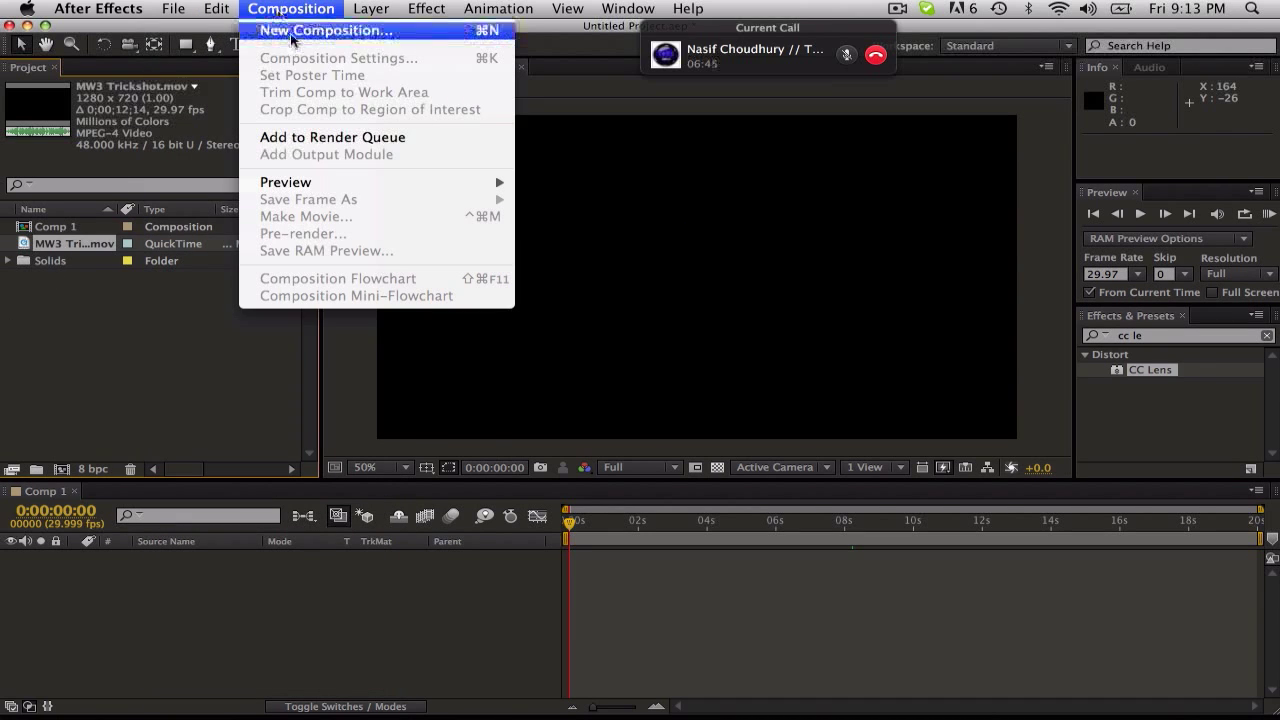
click(292, 37)
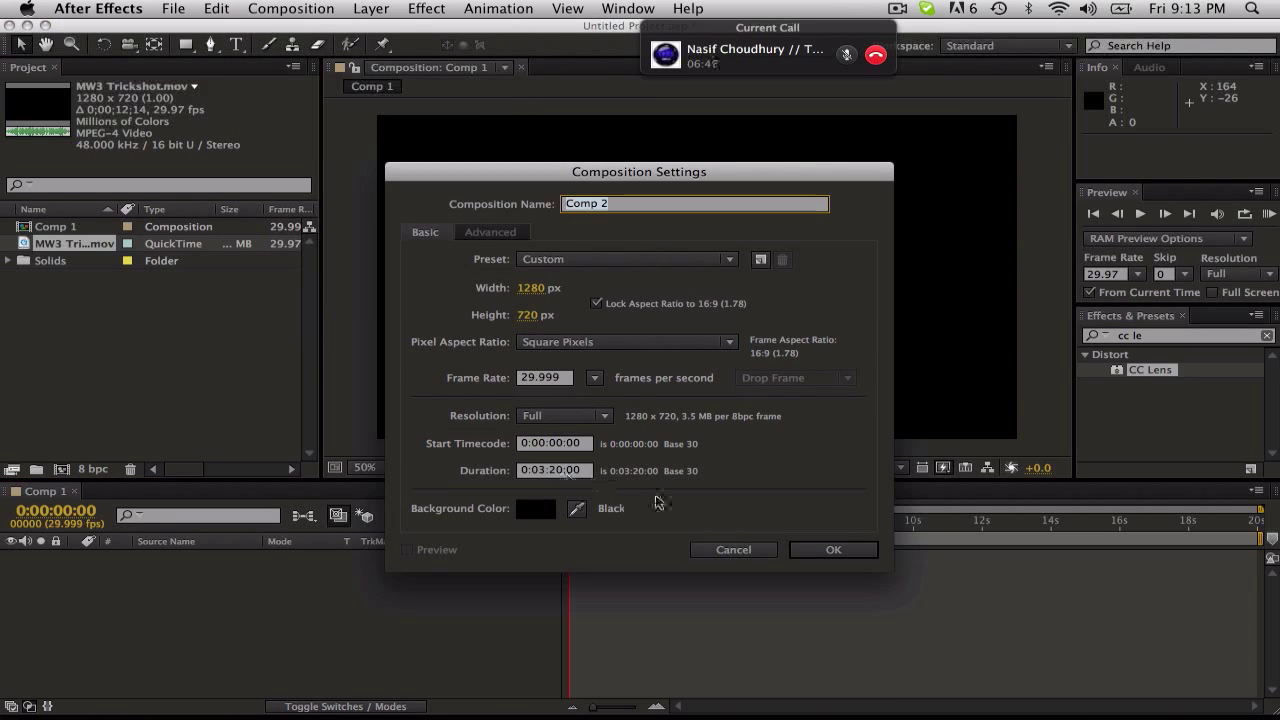
click(532, 474)
text(2000)
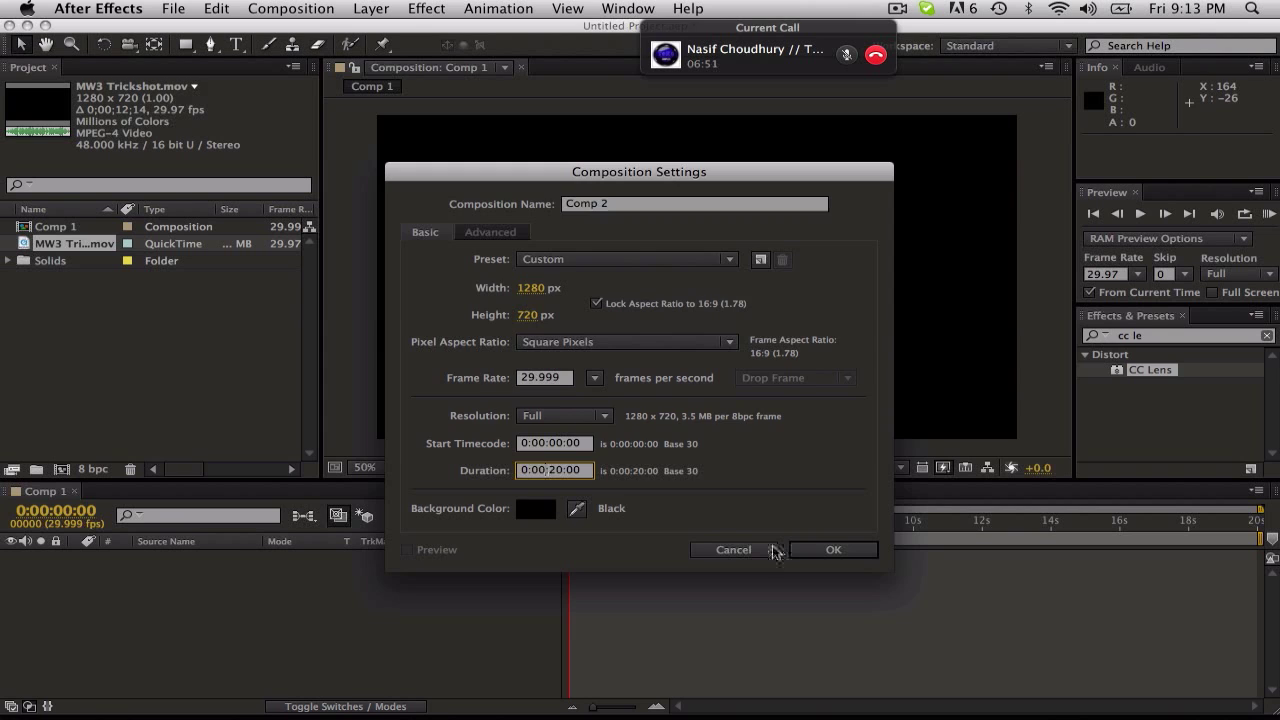
click(740, 549)
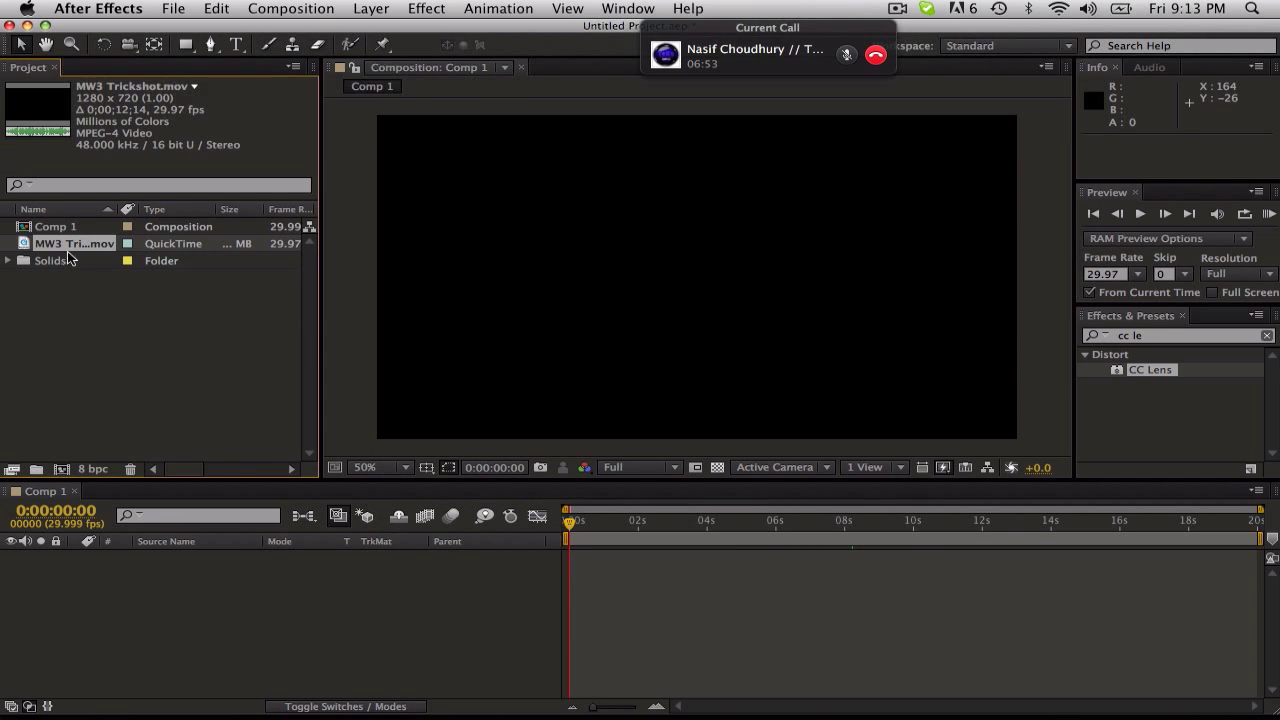
Add MW3 Trickshot.mov to Comp 1 and stretch it to 101% by 102%.
drag(68, 256, 251, 563)
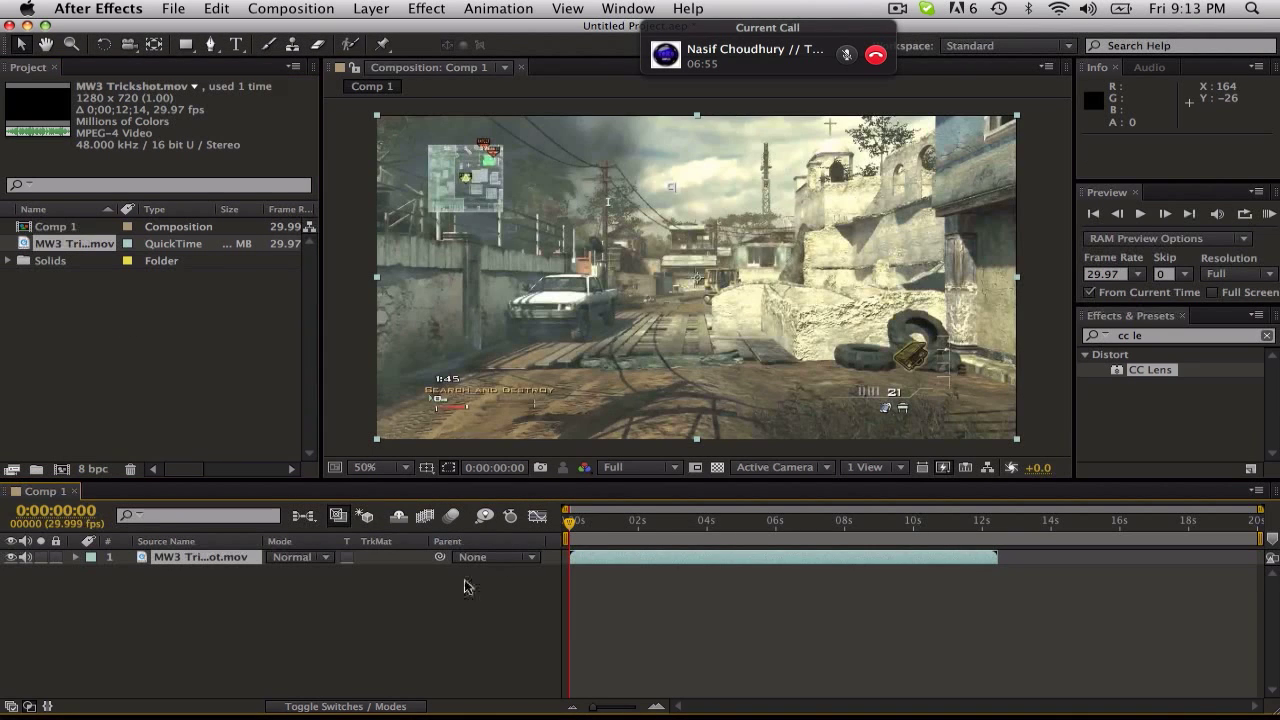
mouse_move(638, 537)
mouse_down()
mouse_move(620, 522)
mouse_move(790, 488)
mouse_move(815, 502)
mouse_move(839, 495)
mouse_up()
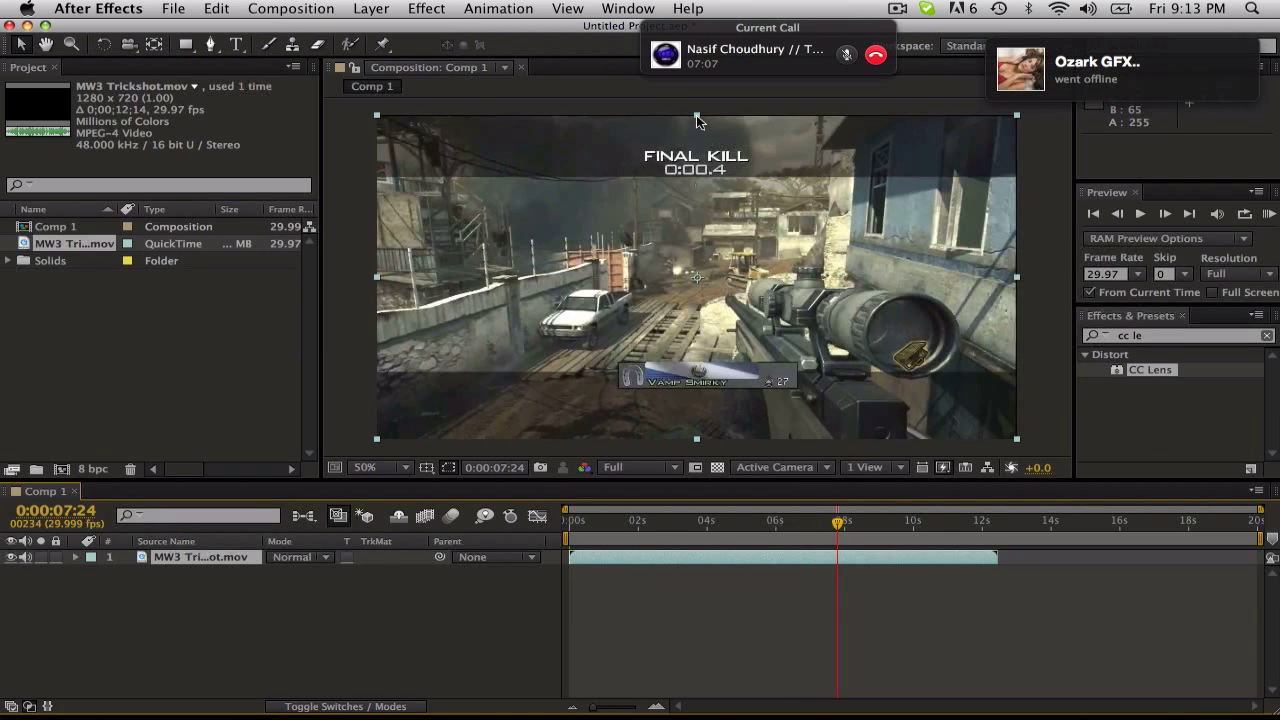
drag(697, 117, 697, 113)
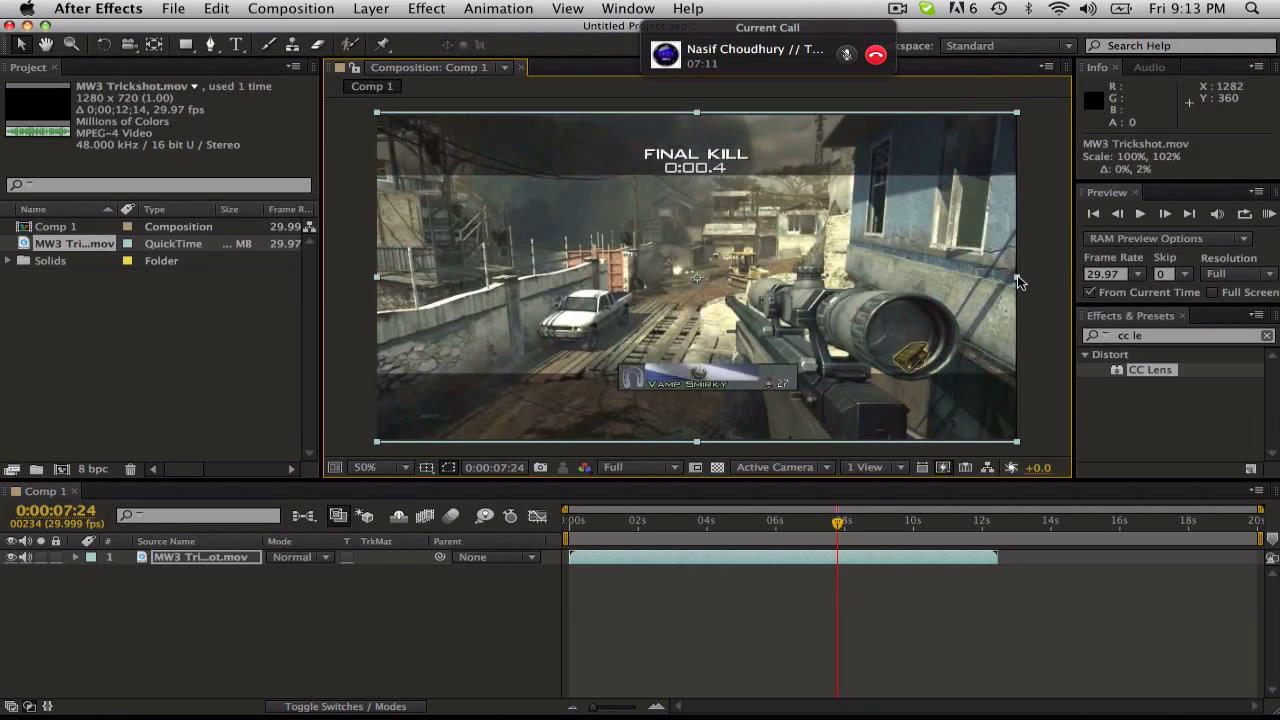
drag(1017, 275, 1019, 274)
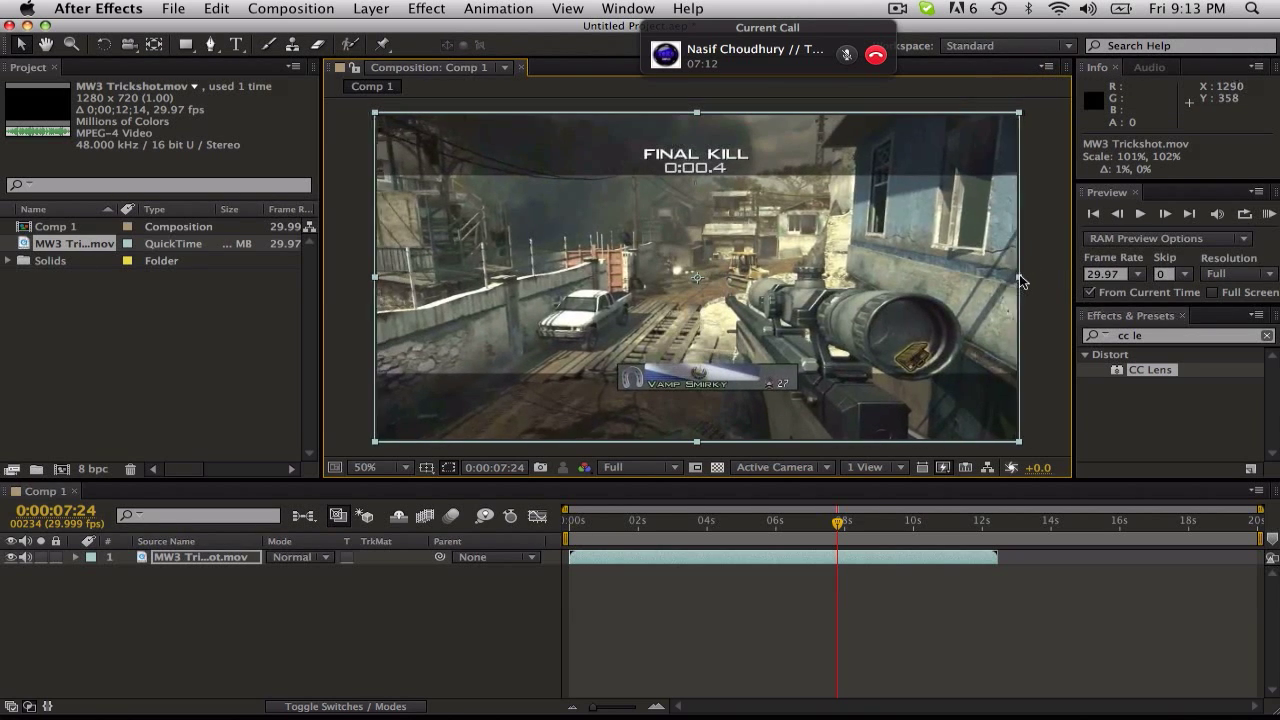
drag(838, 527, 847, 527)
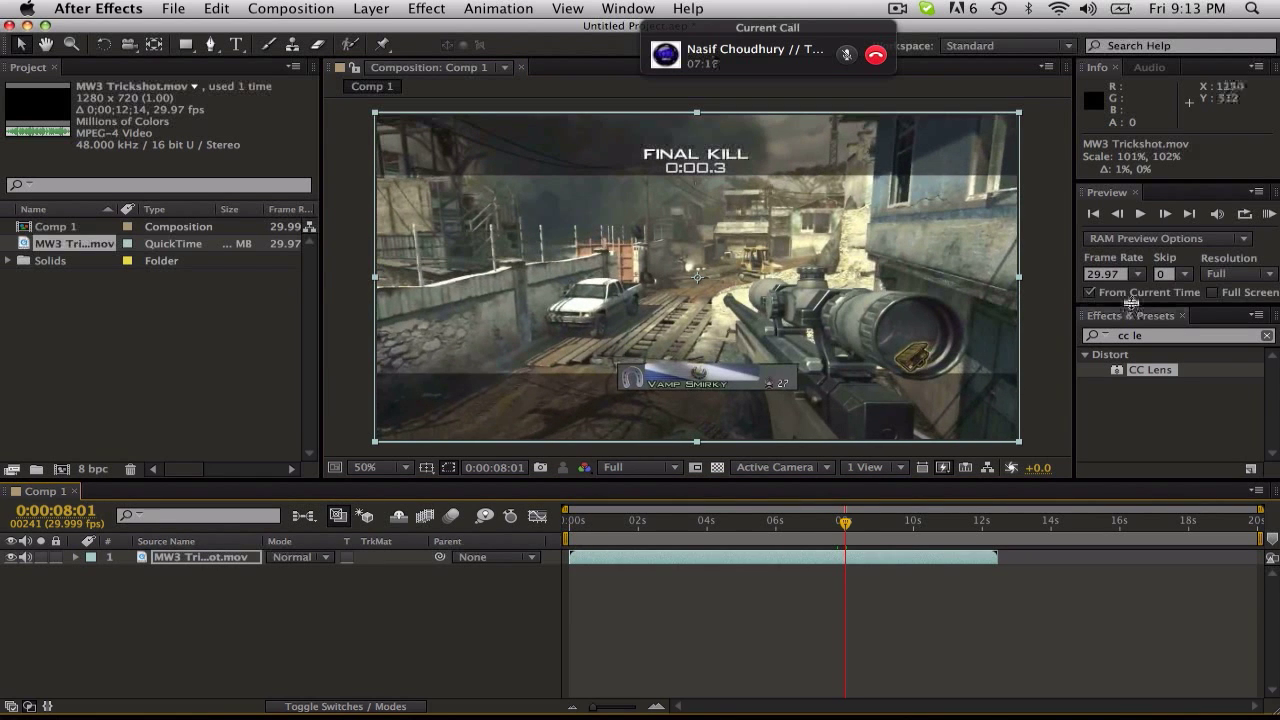
Step frame by frame until the playhead sits exactly on 0:00:08:07.
click(1167, 214)
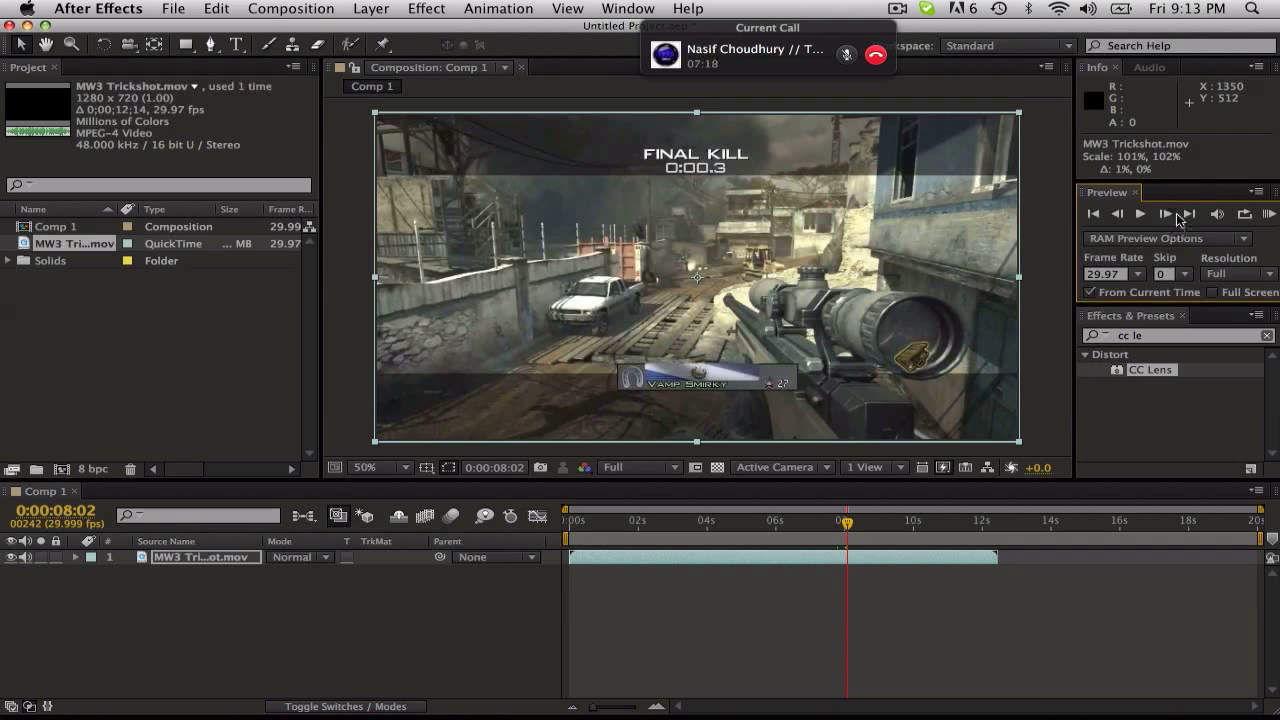
click(1166, 214)
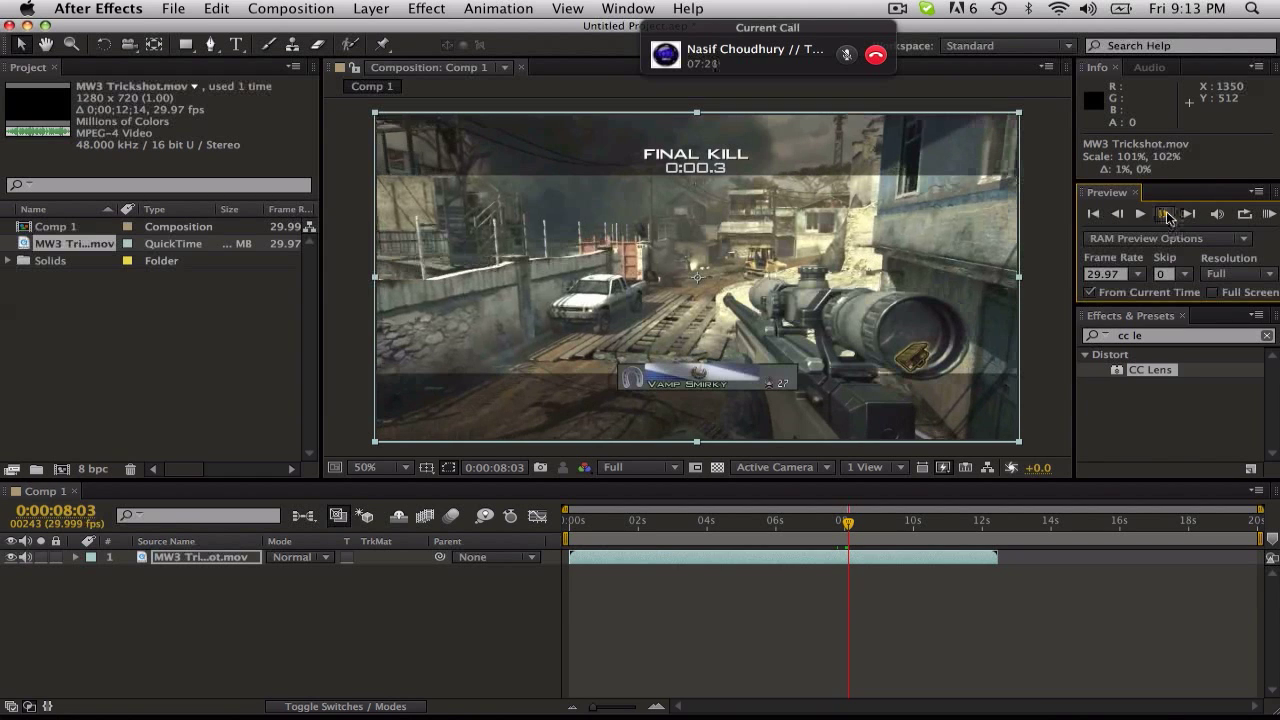
click(1163, 216)
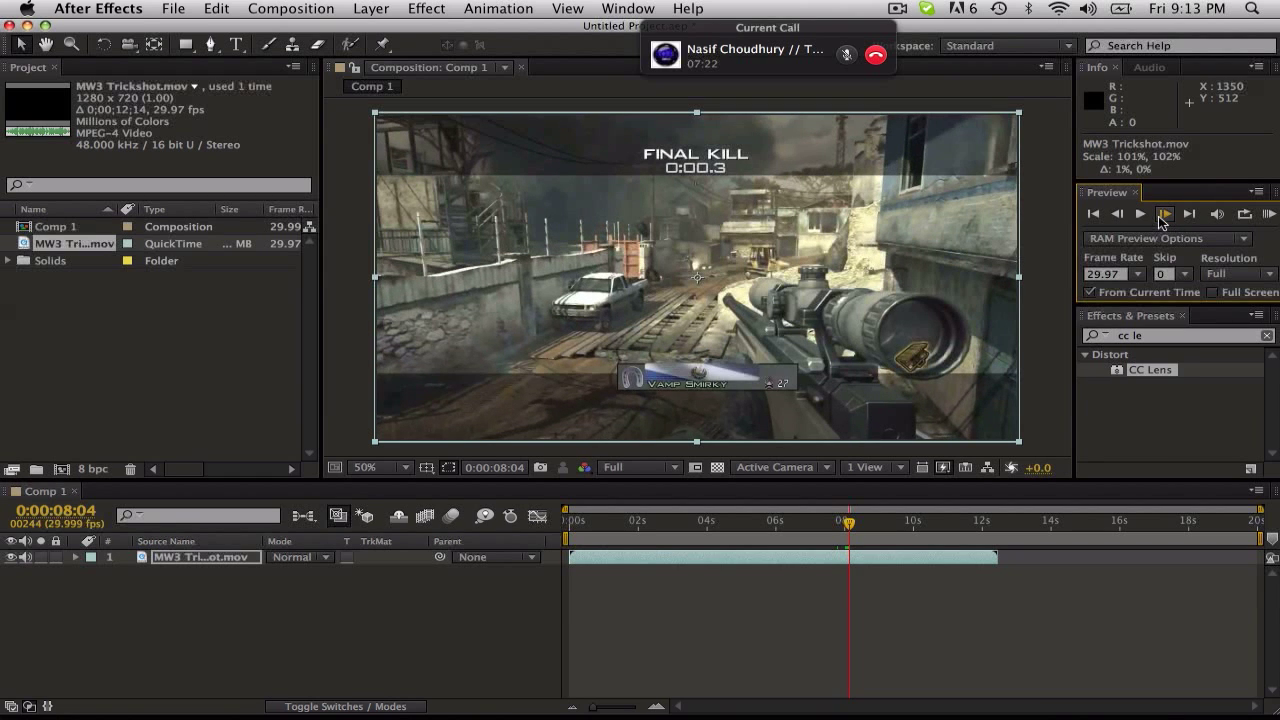
click(1163, 216)
drag(851, 522, 855, 524)
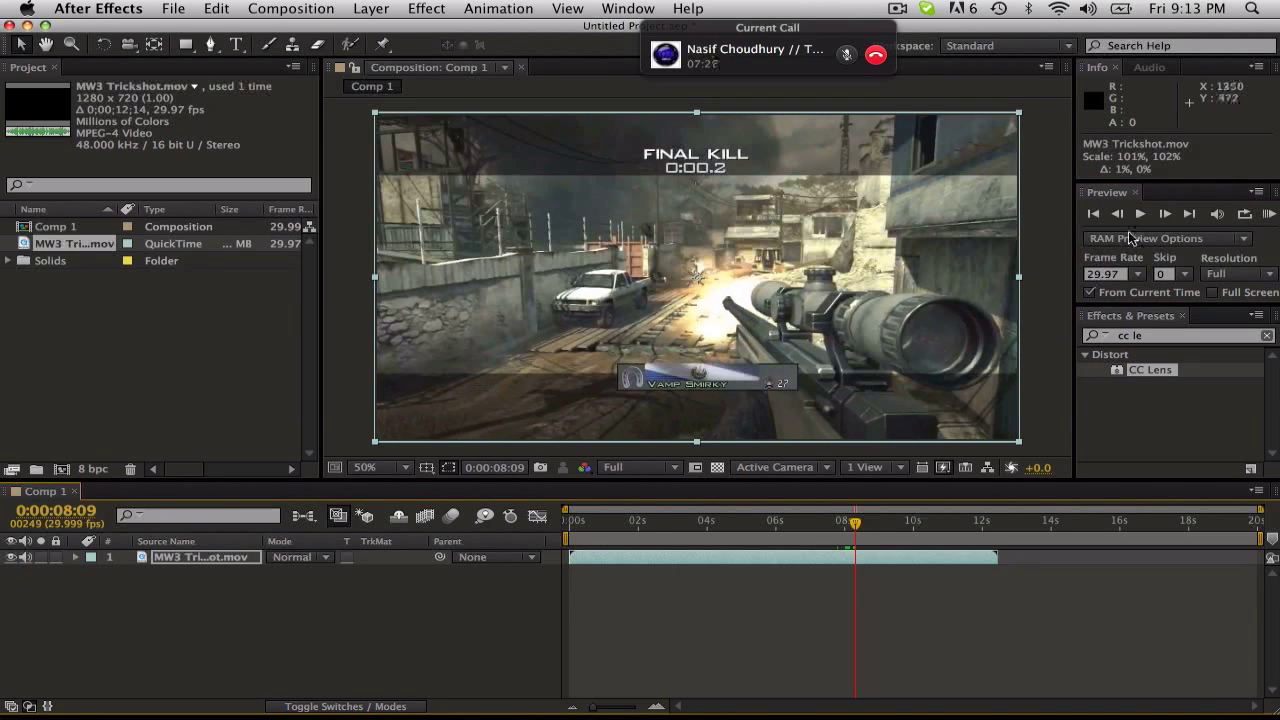
click(1117, 214)
click(1117, 214)
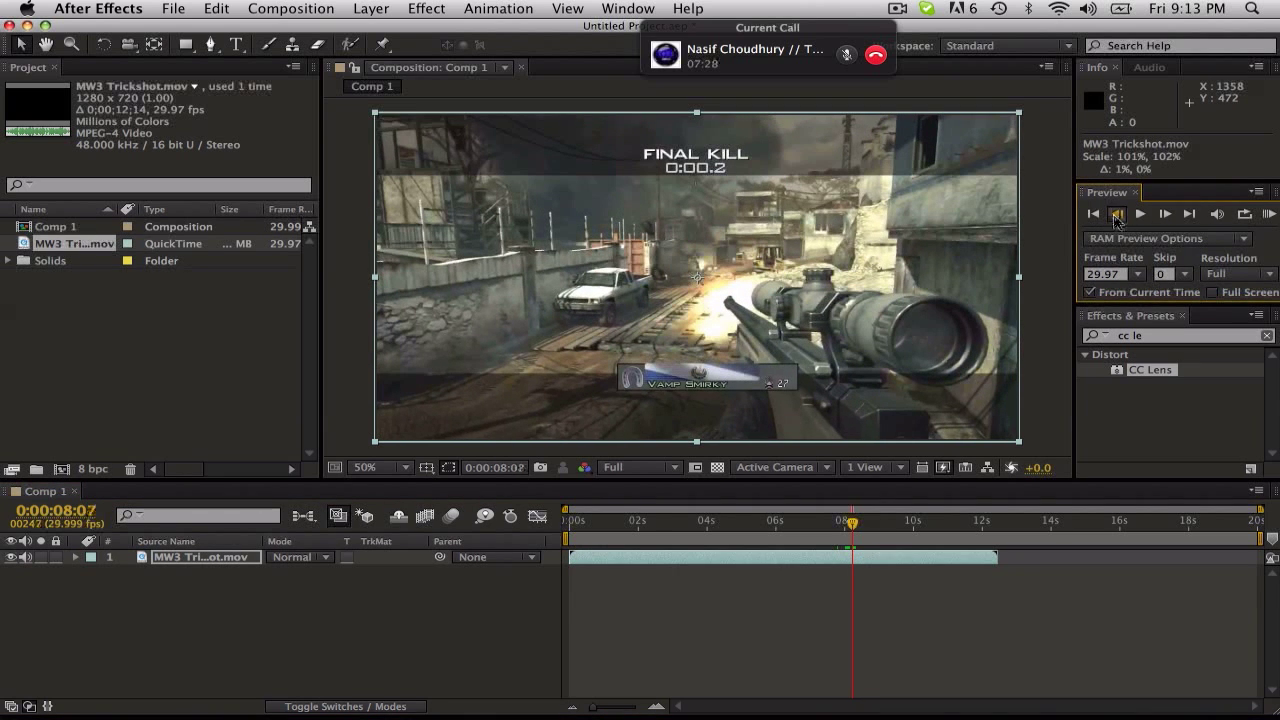
key(Page_Up)
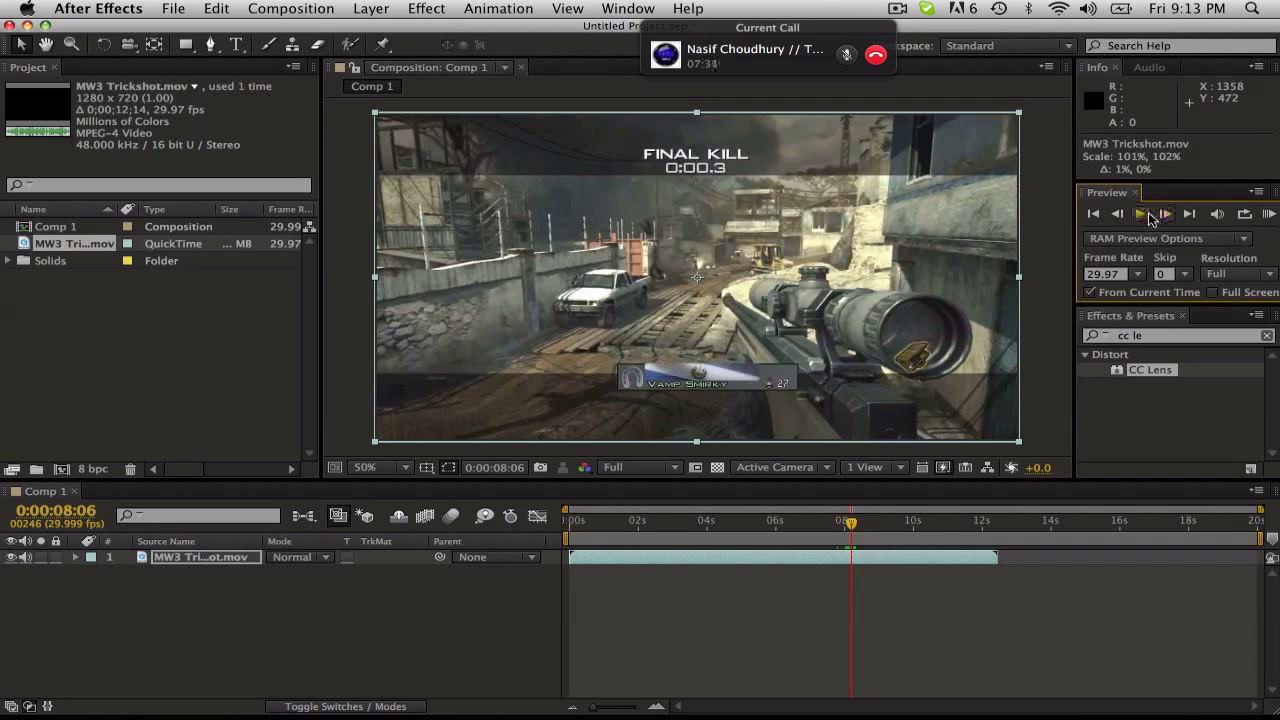
click(1163, 217)
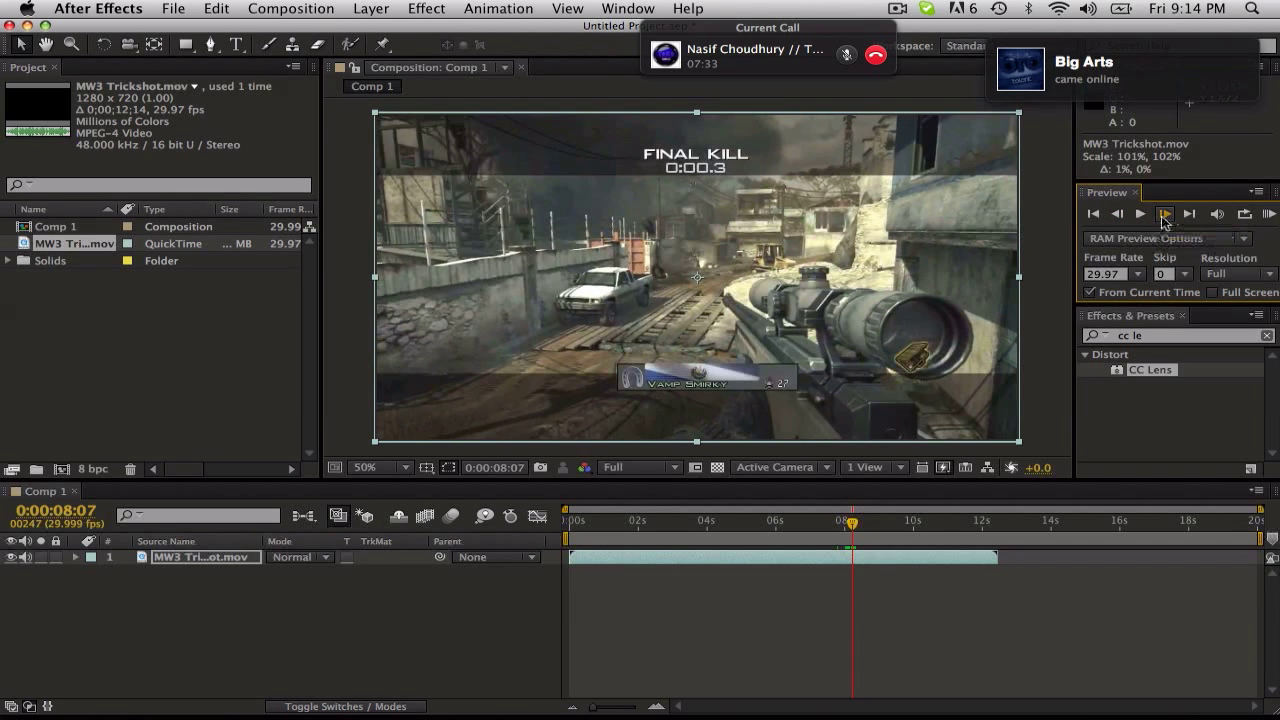
click(1164, 218)
click(1117, 214)
Split the clip into two layers at the 0:00:08:07 final kill.
key(super+shift+d)
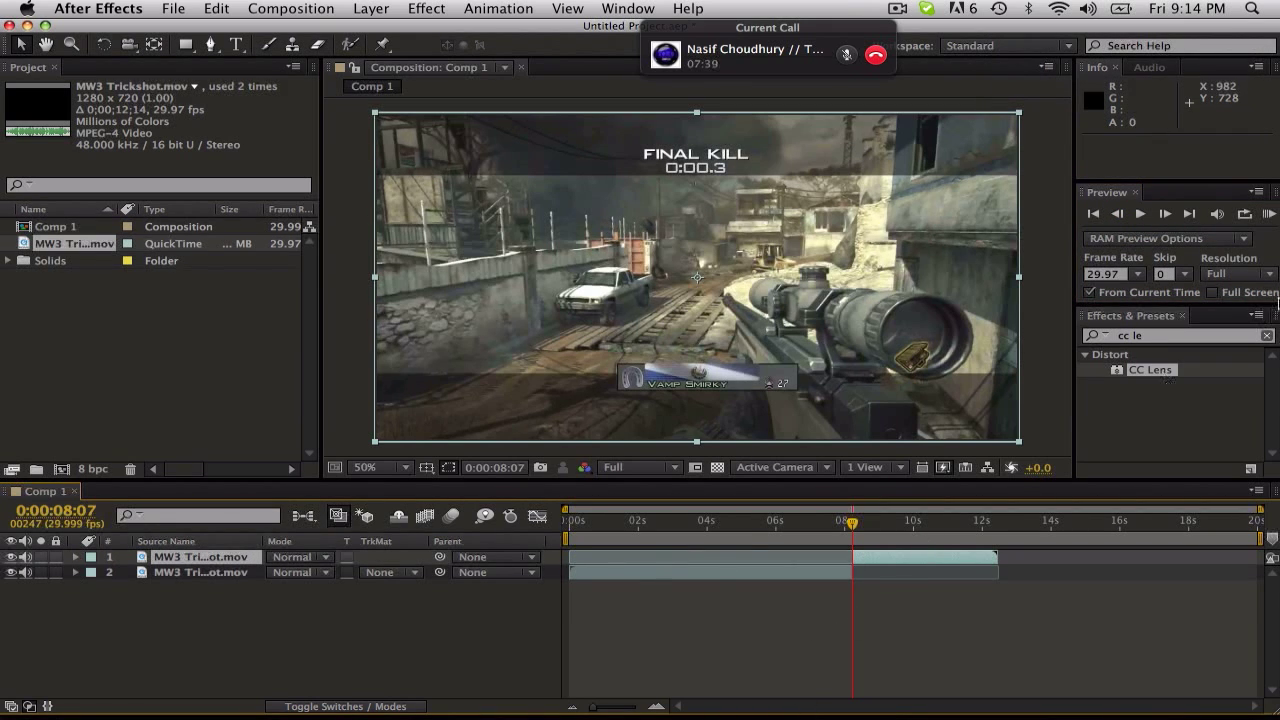
click(1268, 336)
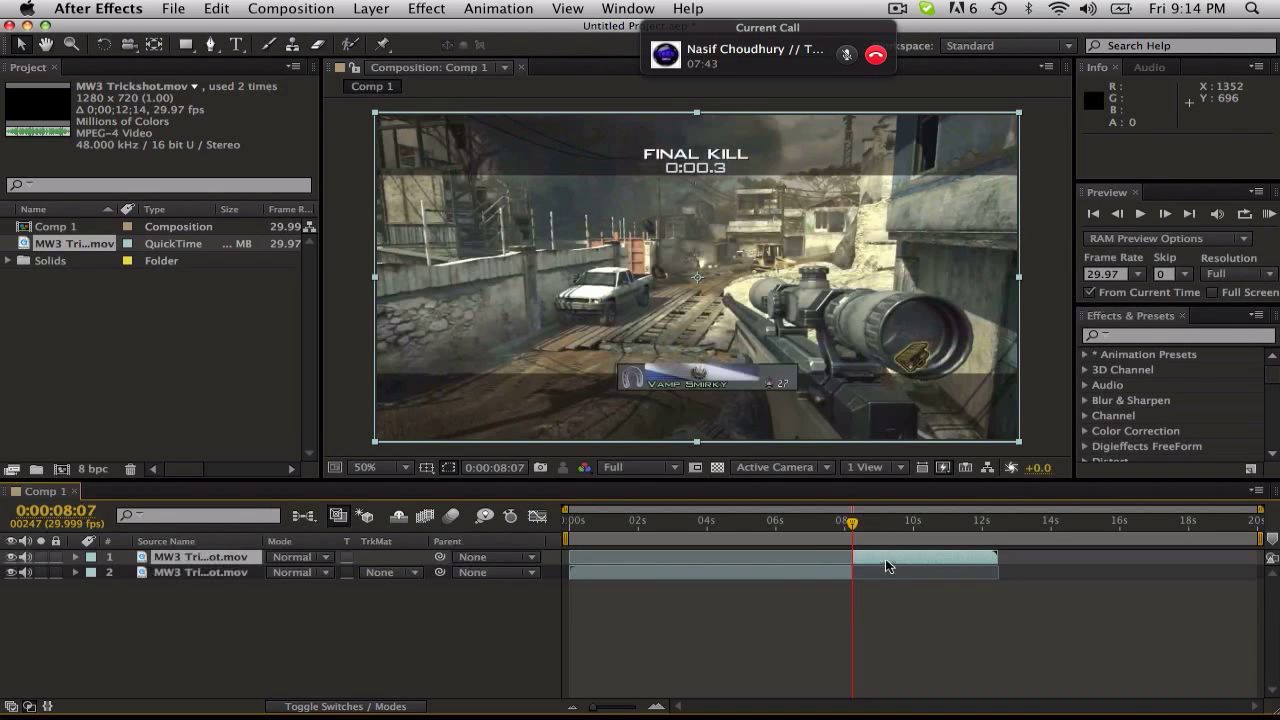
click(426, 8)
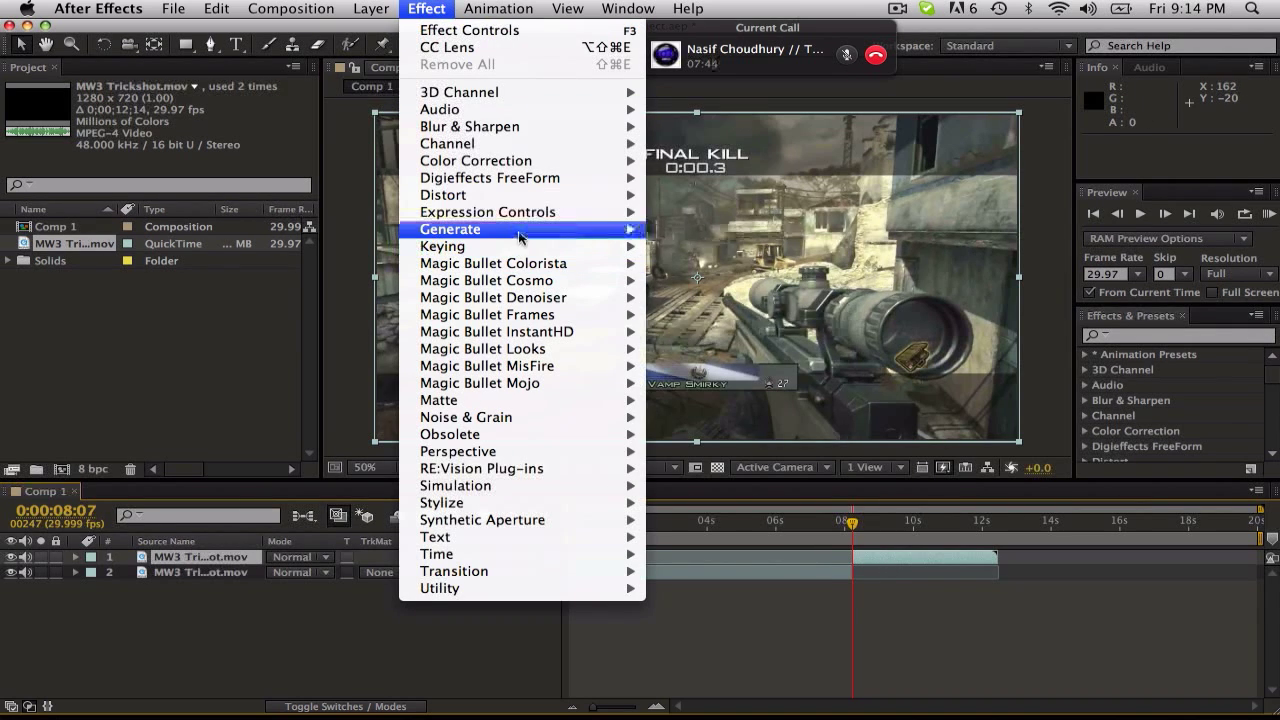
mouse_move(597, 216)
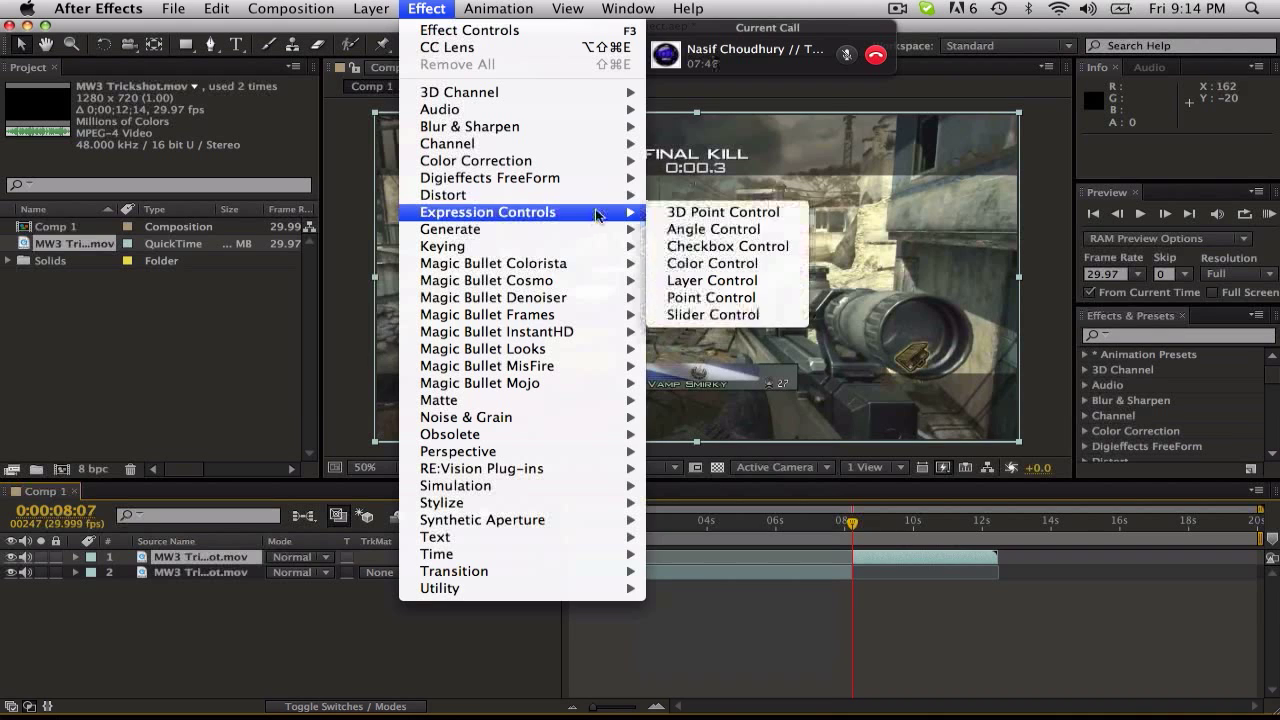
mouse_move(614, 196)
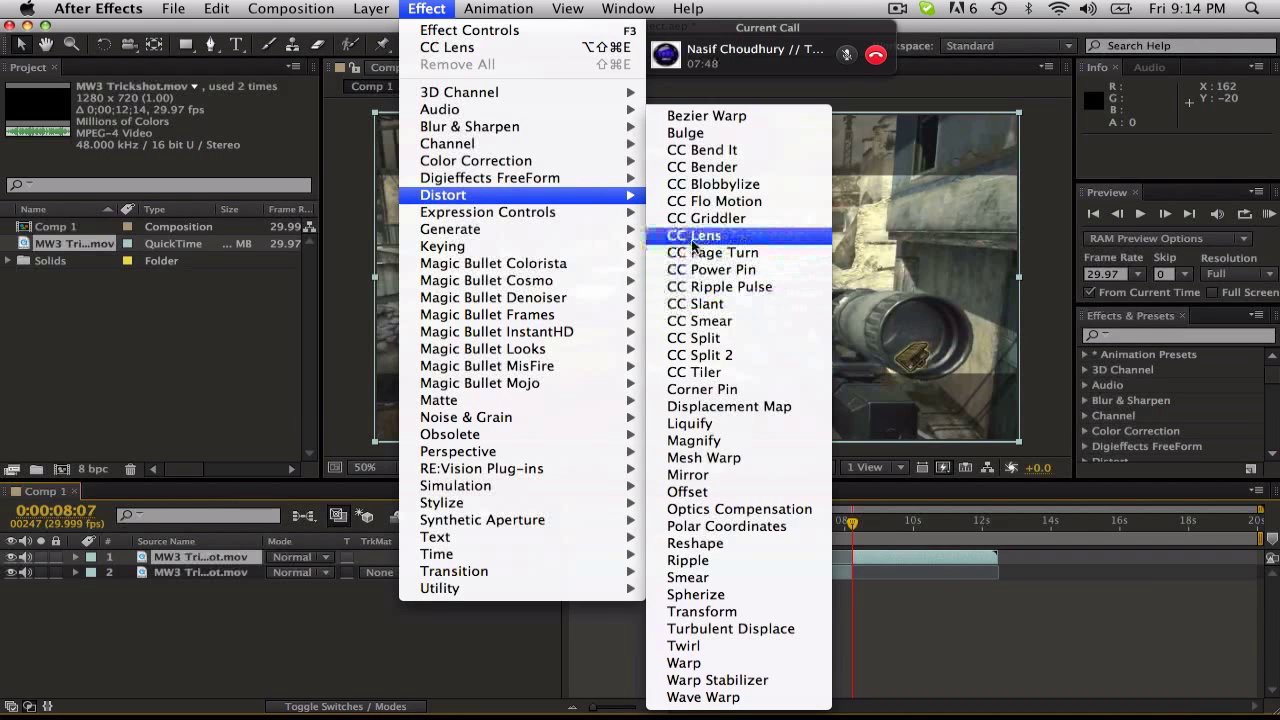
Search Effects & Presets for 'cc lens' and apply CC Lens to layer 1.
click(1155, 337)
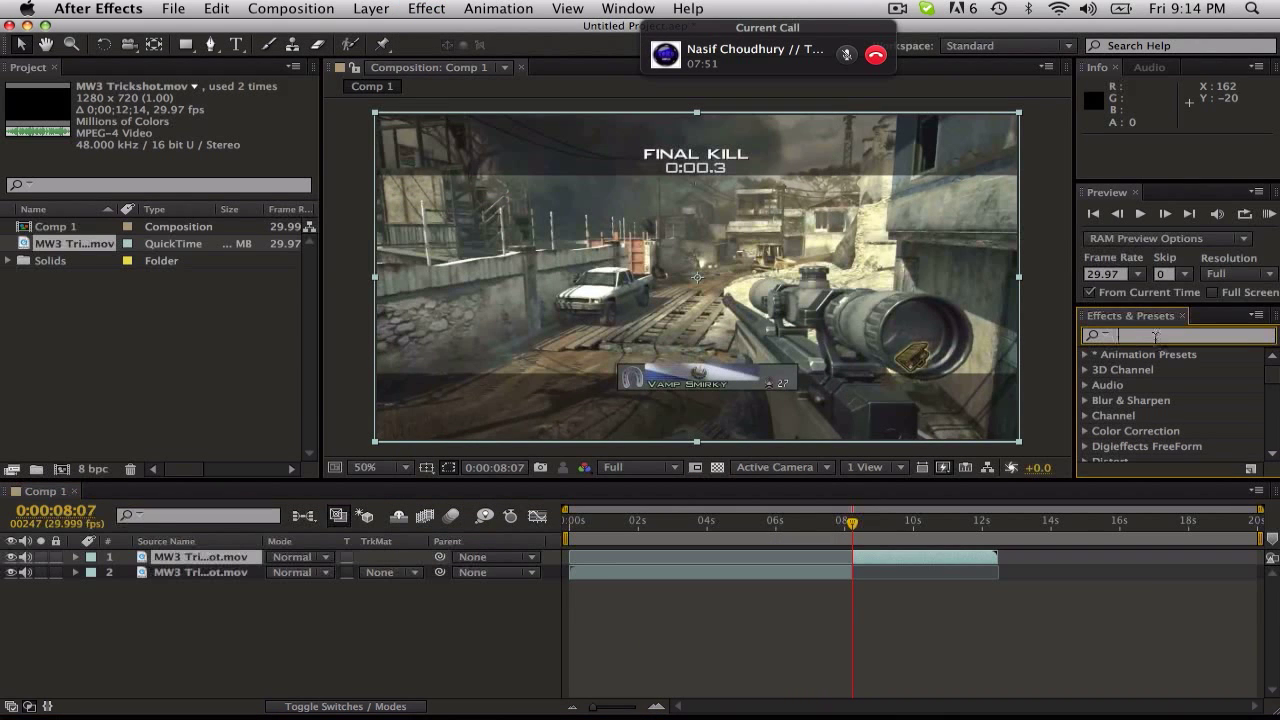
text(cc lens)
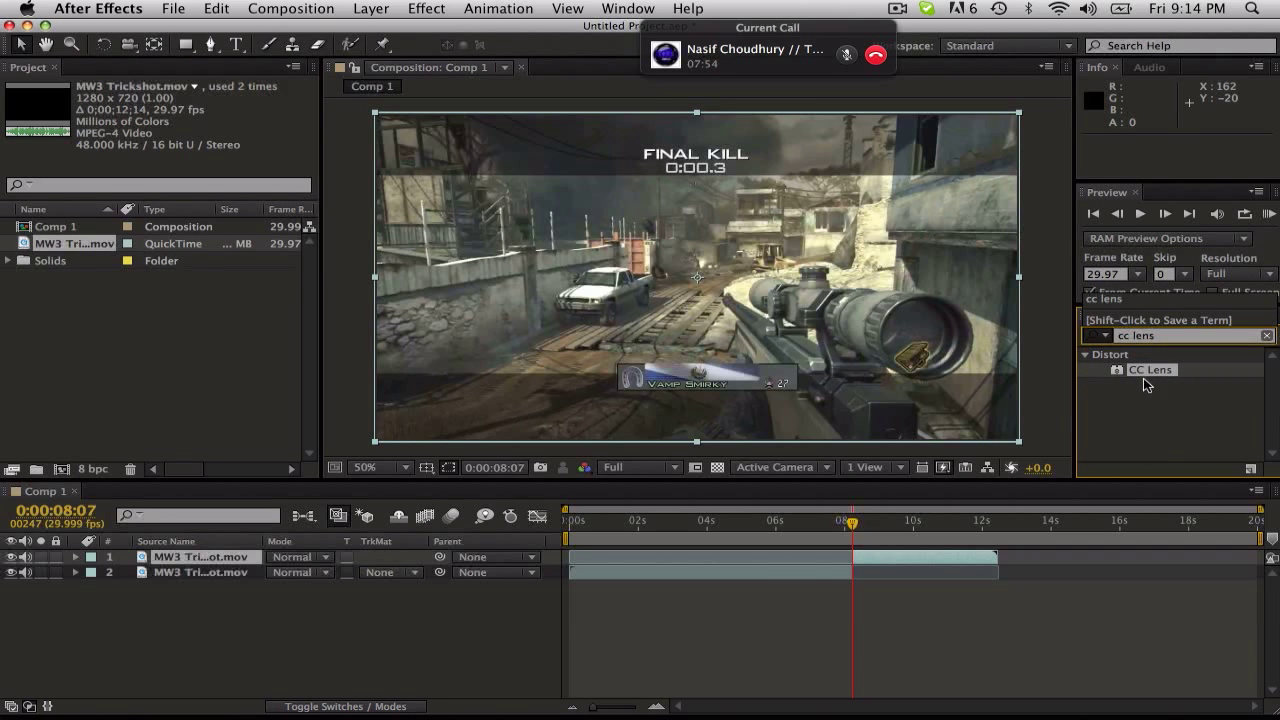
click(1150, 372)
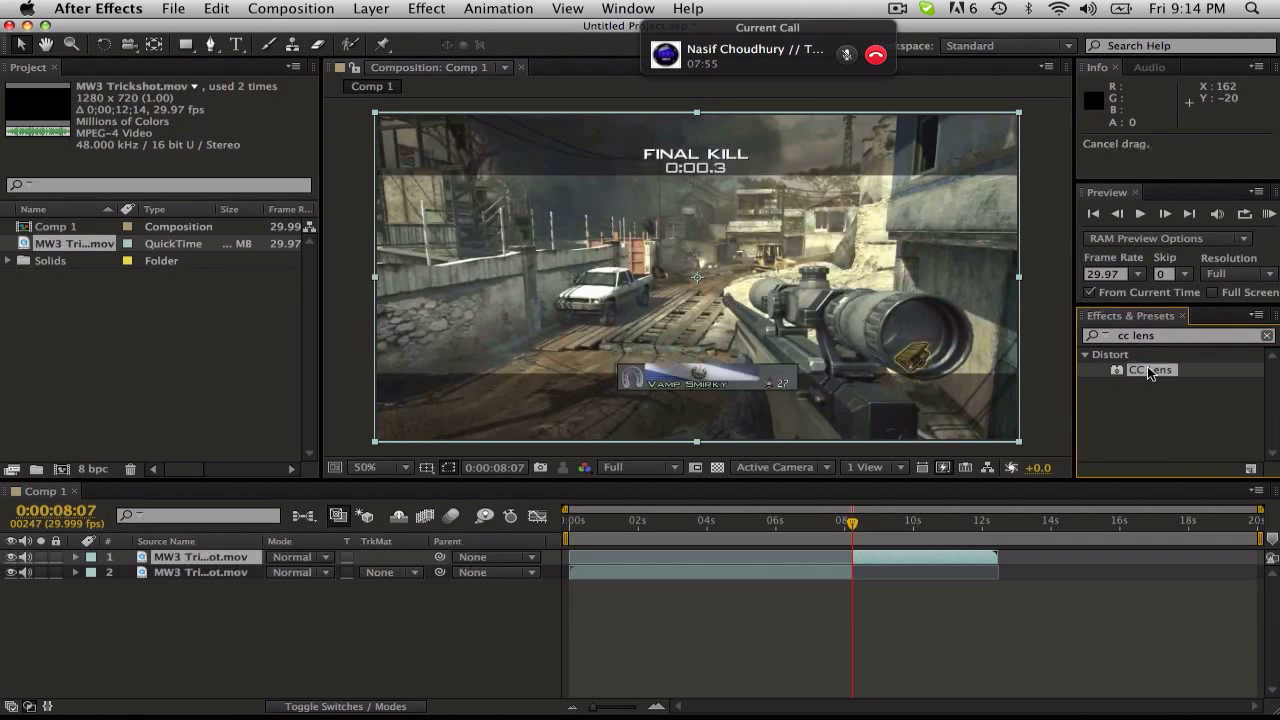
drag(1150, 372, 873, 565)
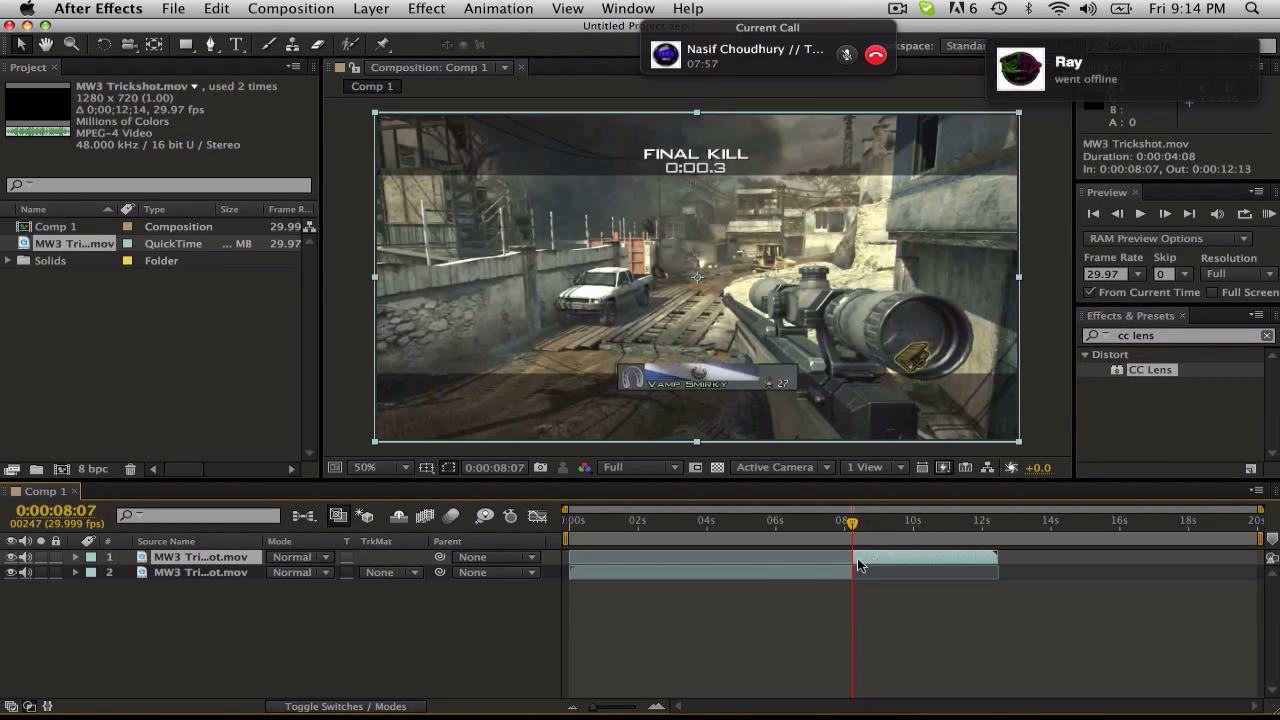
Paste a duplicate clip layer and apply the CC Lens warp to the top layer.
key(ctrl+v)
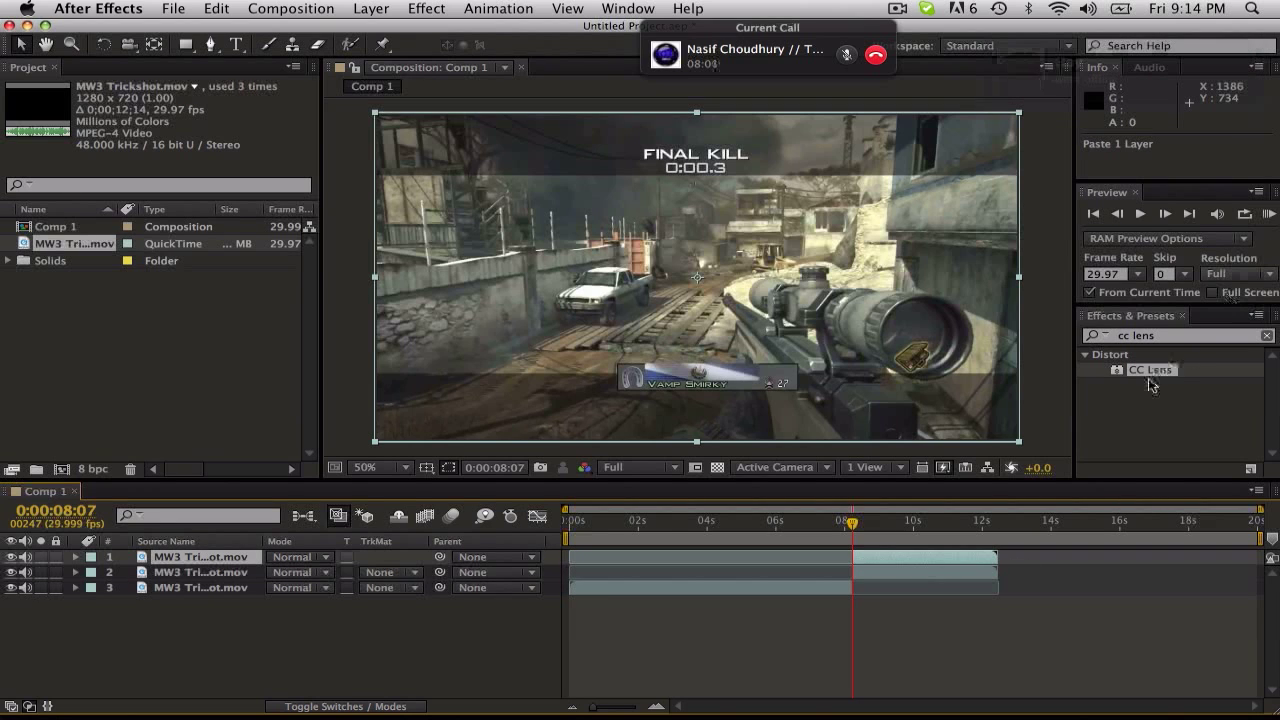
click(944, 566)
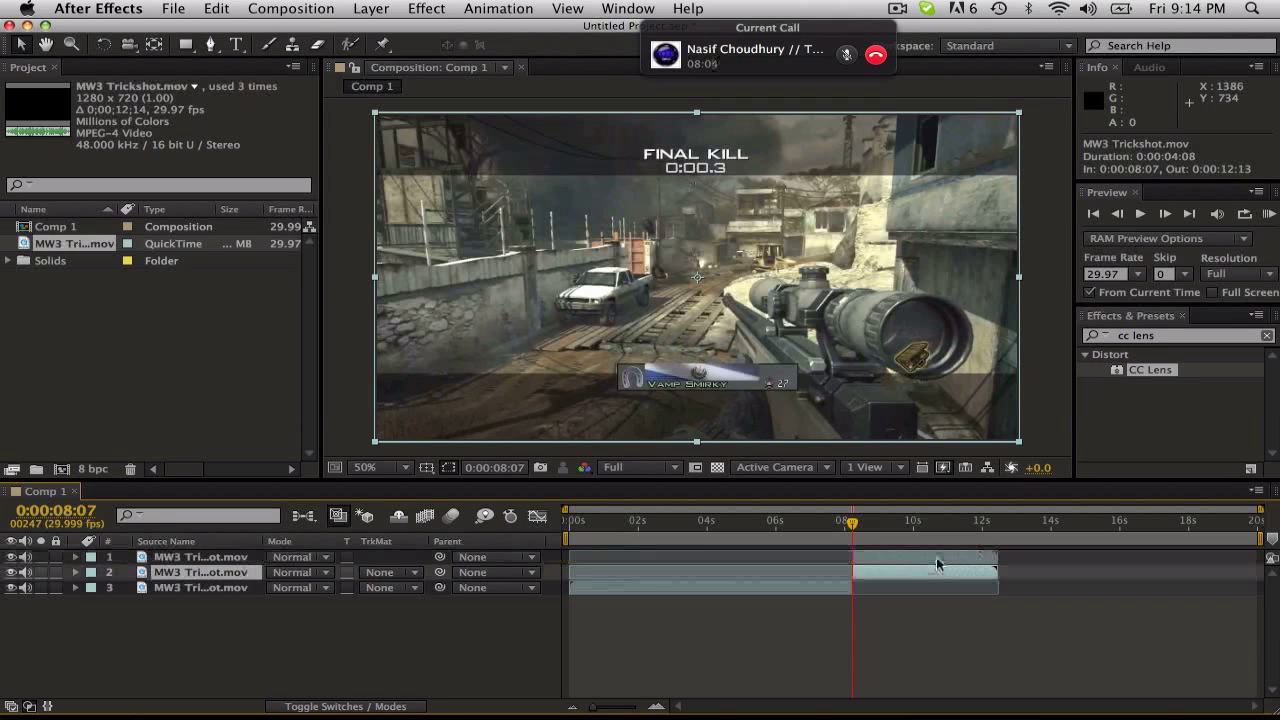
drag(1150, 370, 910, 554)
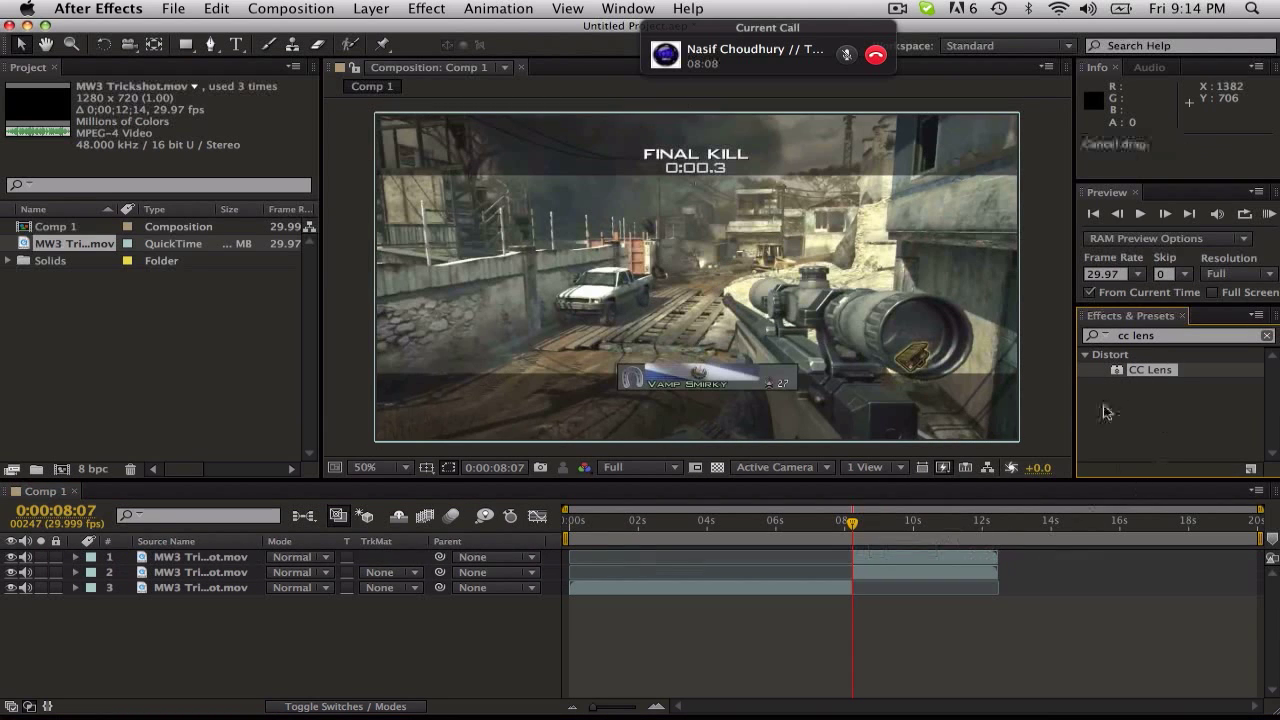
mouse_move(1150, 370)
mouse_down()
mouse_move(936, 573)
mouse_move(926, 557)
mouse_up()
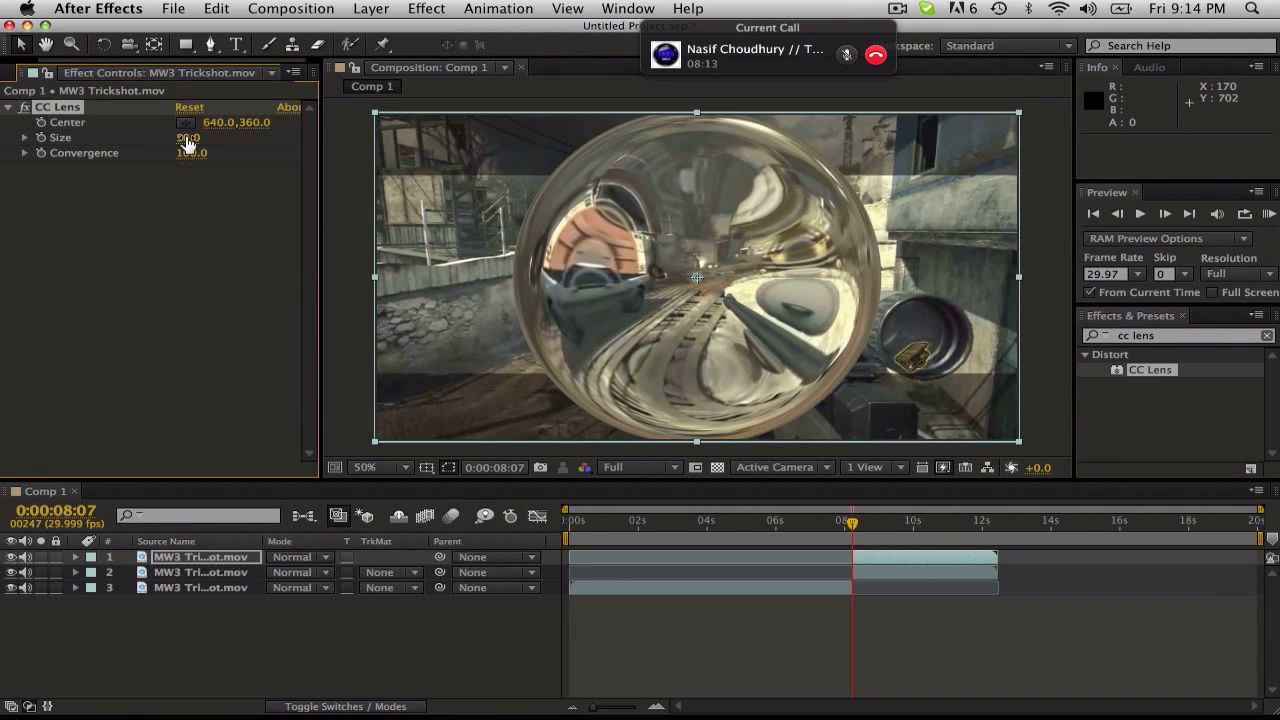
Set CC Lens Size to 0 at 0:00:08:07, preview, then move to 0:00:08:28.
click(188, 140)
text(0)
key(Return)
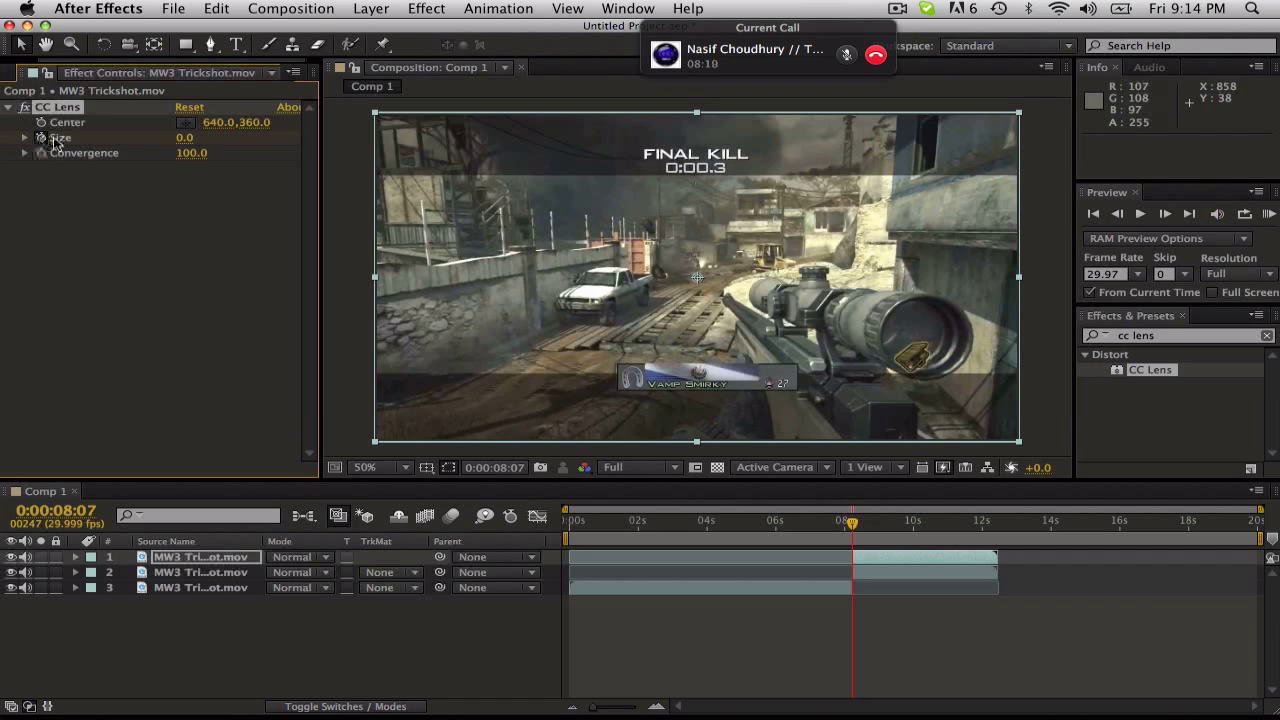
click(1166, 213)
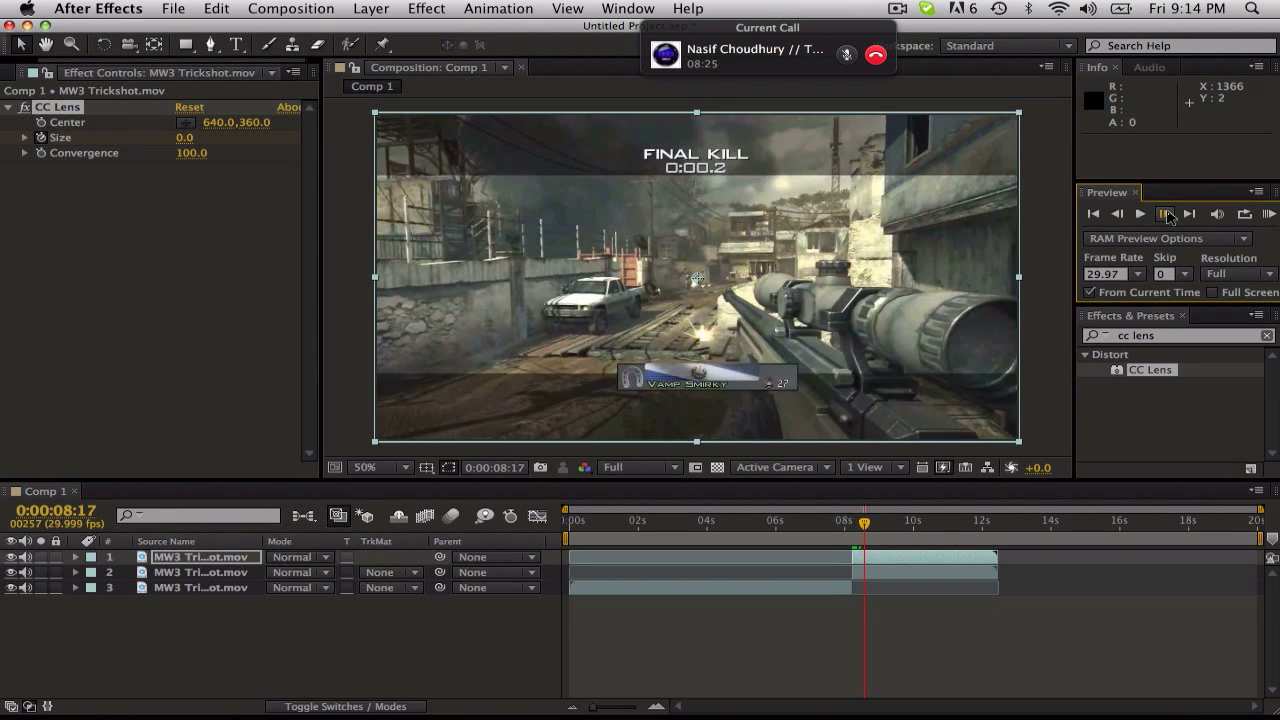
click(870, 523)
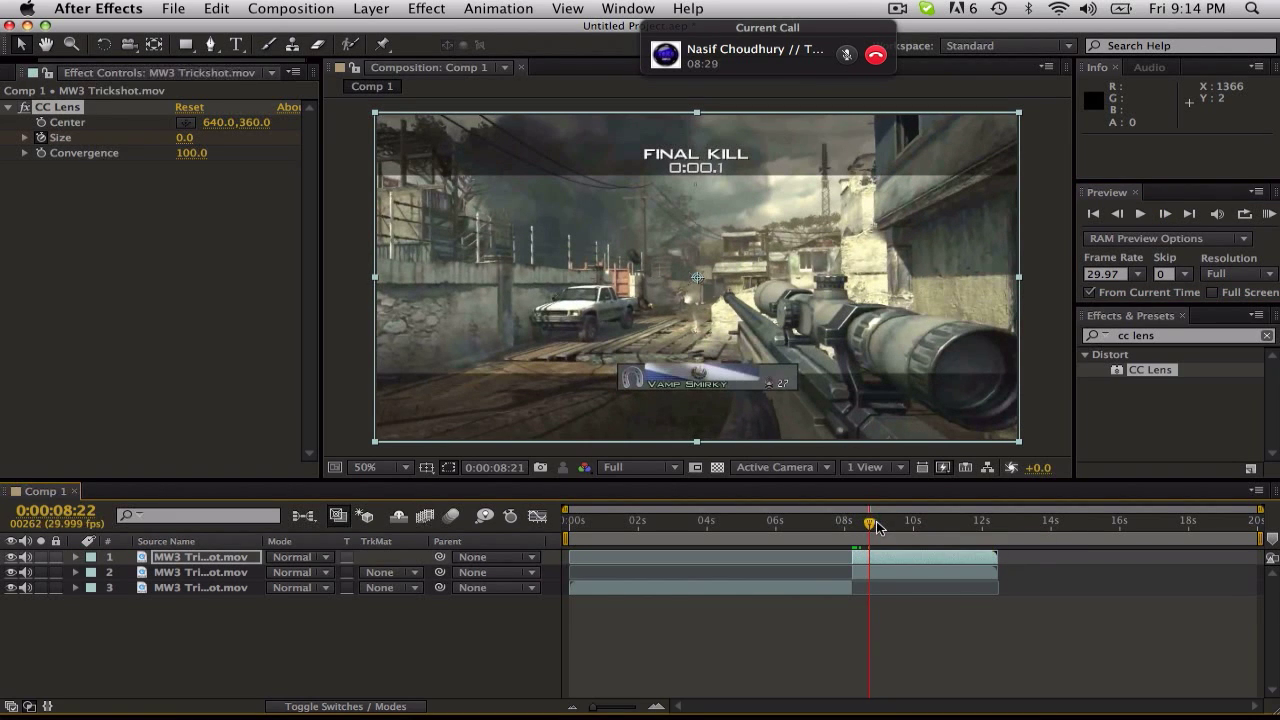
click(879, 524)
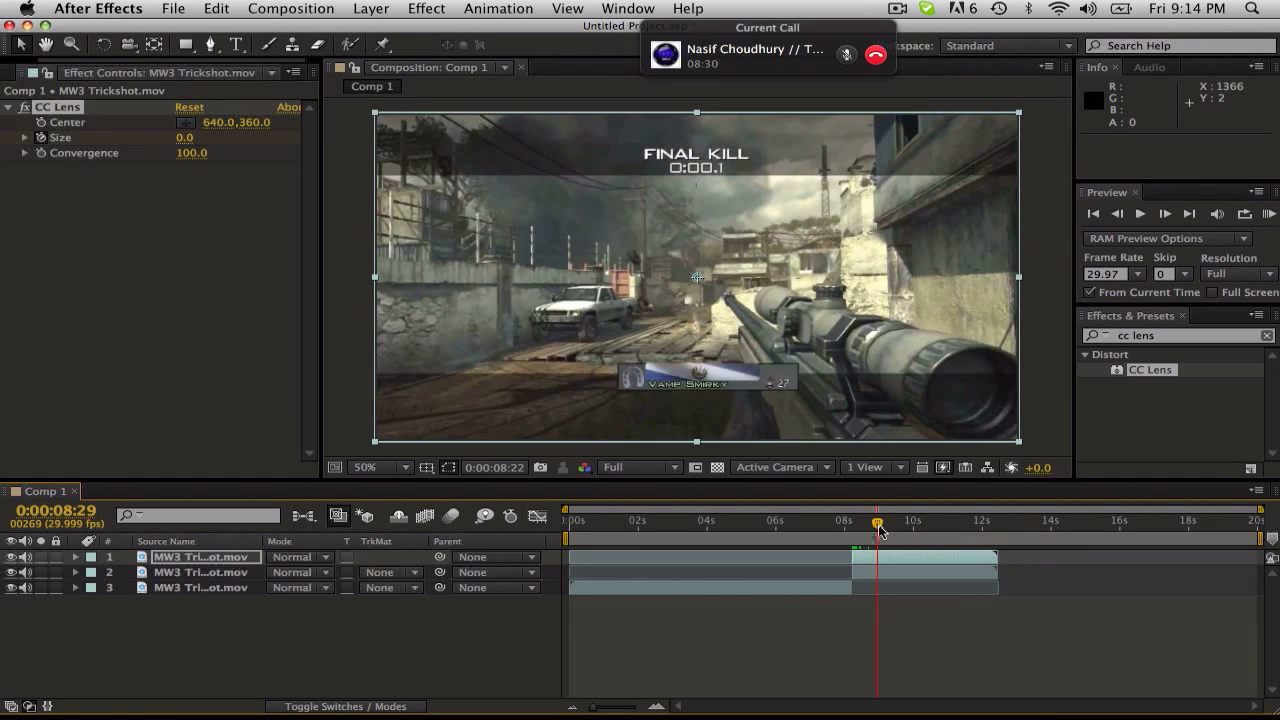
drag(879, 524, 876, 524)
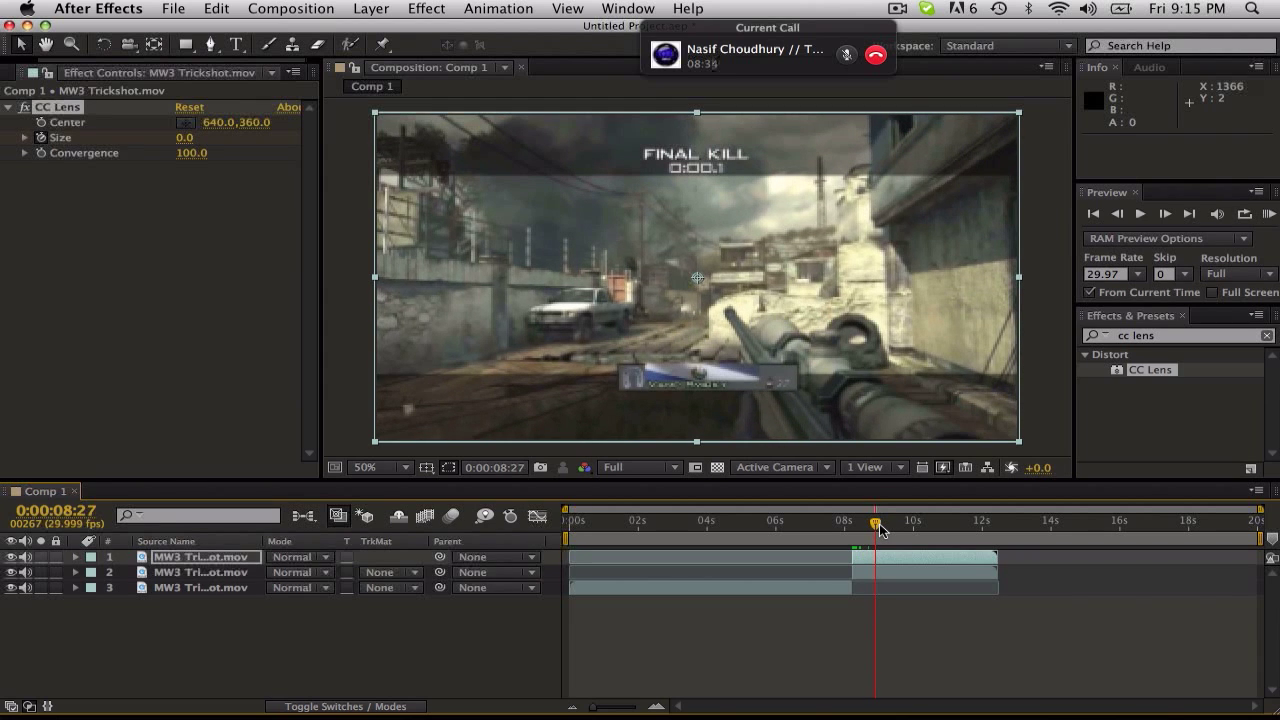
drag(879, 524, 881, 524)
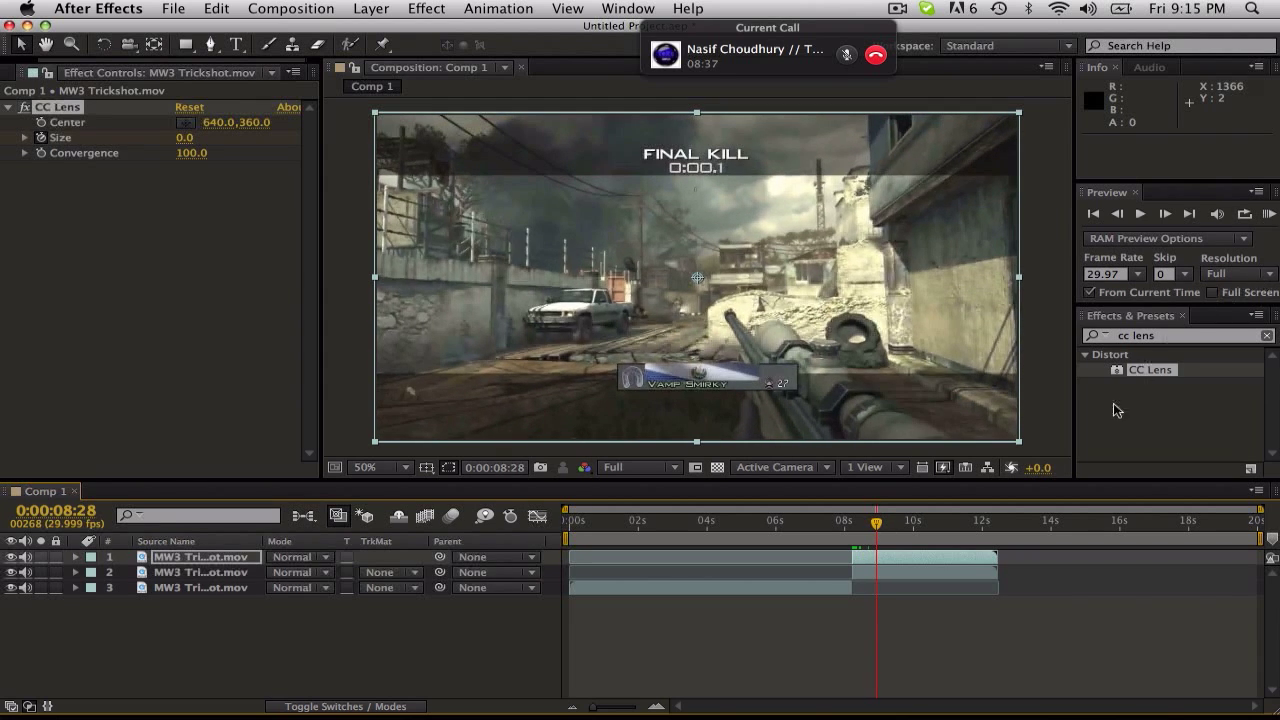
Set CC Lens Size to 400 at 0:00:08:28 and check the warp from 8:04.
click(183, 140)
text(50)
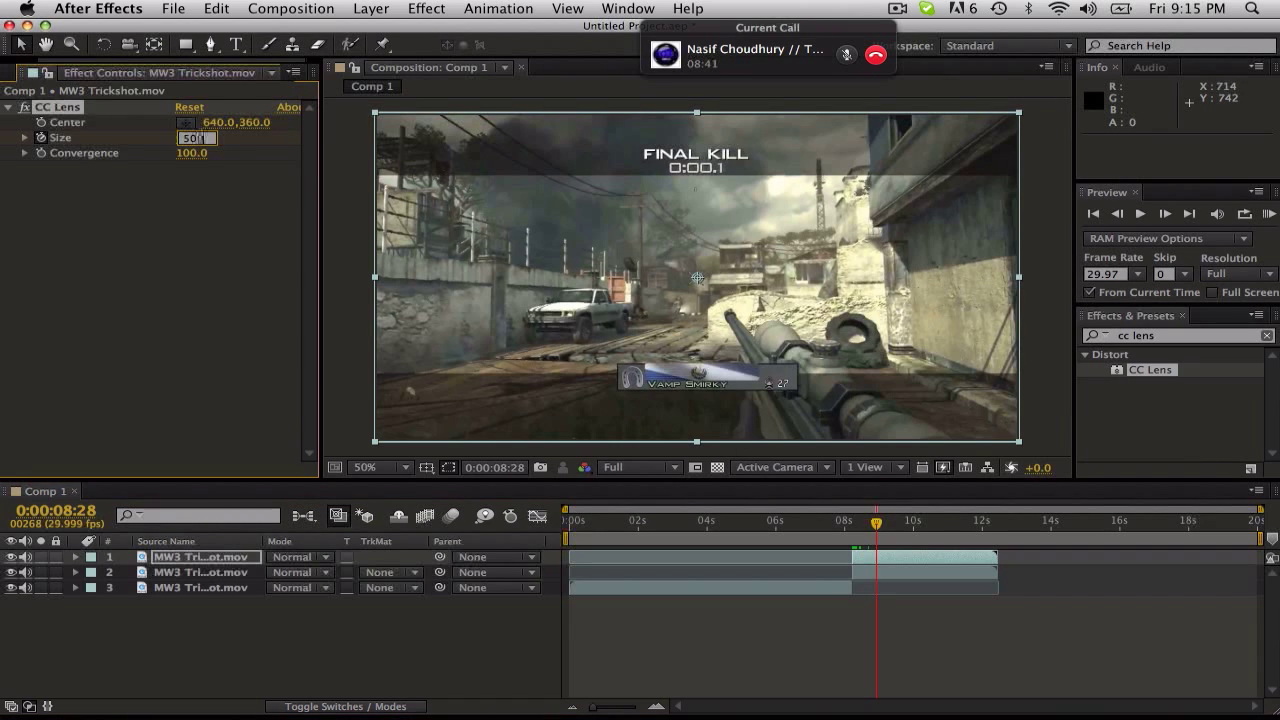
key(Return)
drag(185, 137, 110, 133)
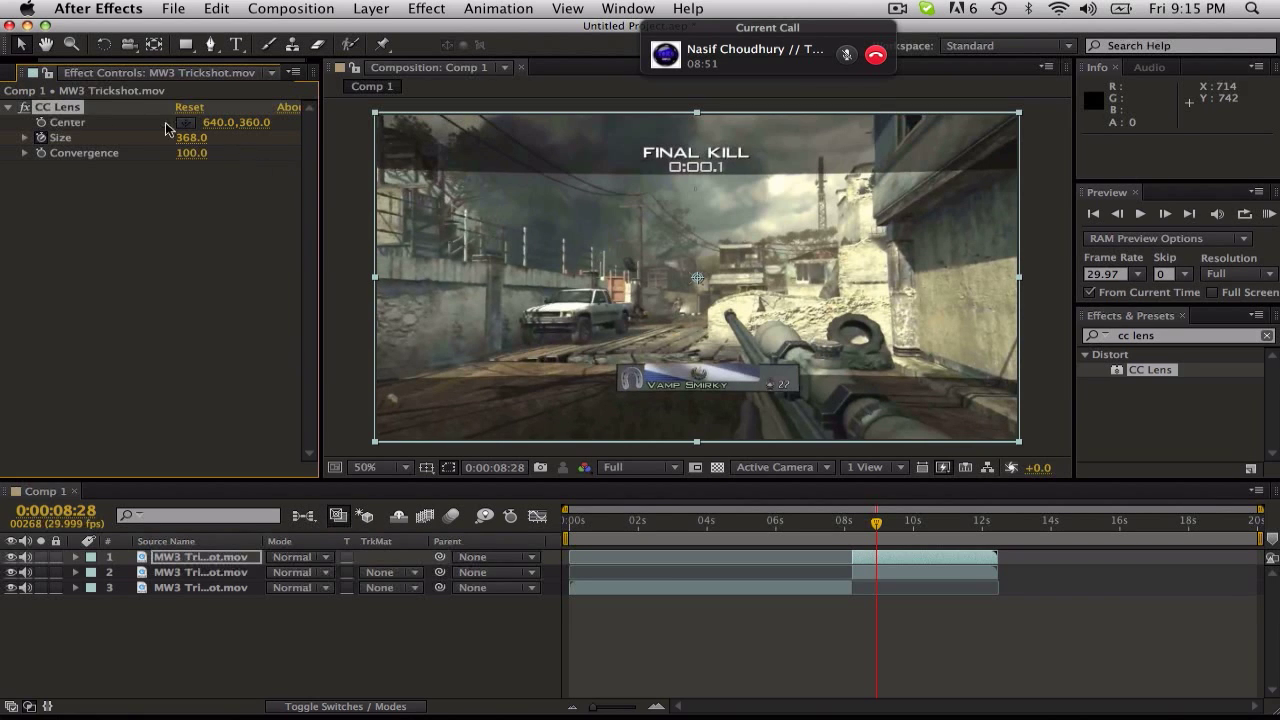
click(193, 140)
text(400)
key(Return)
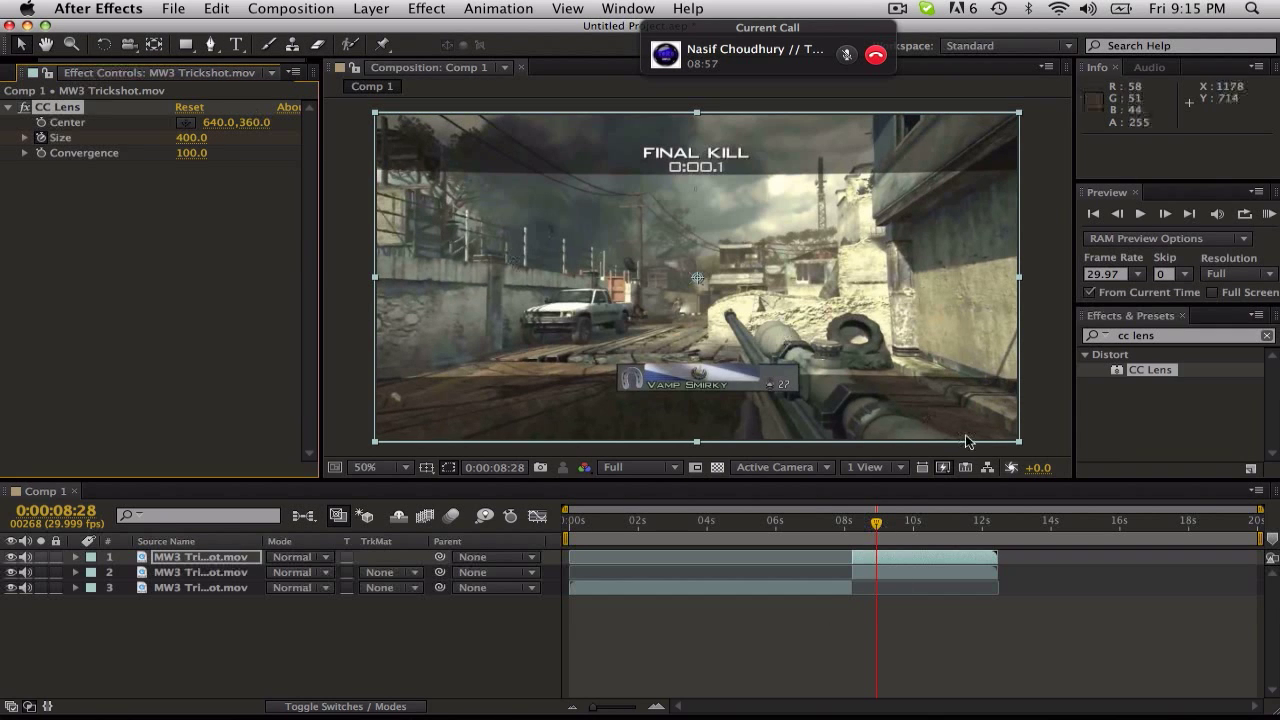
drag(877, 528, 857, 523)
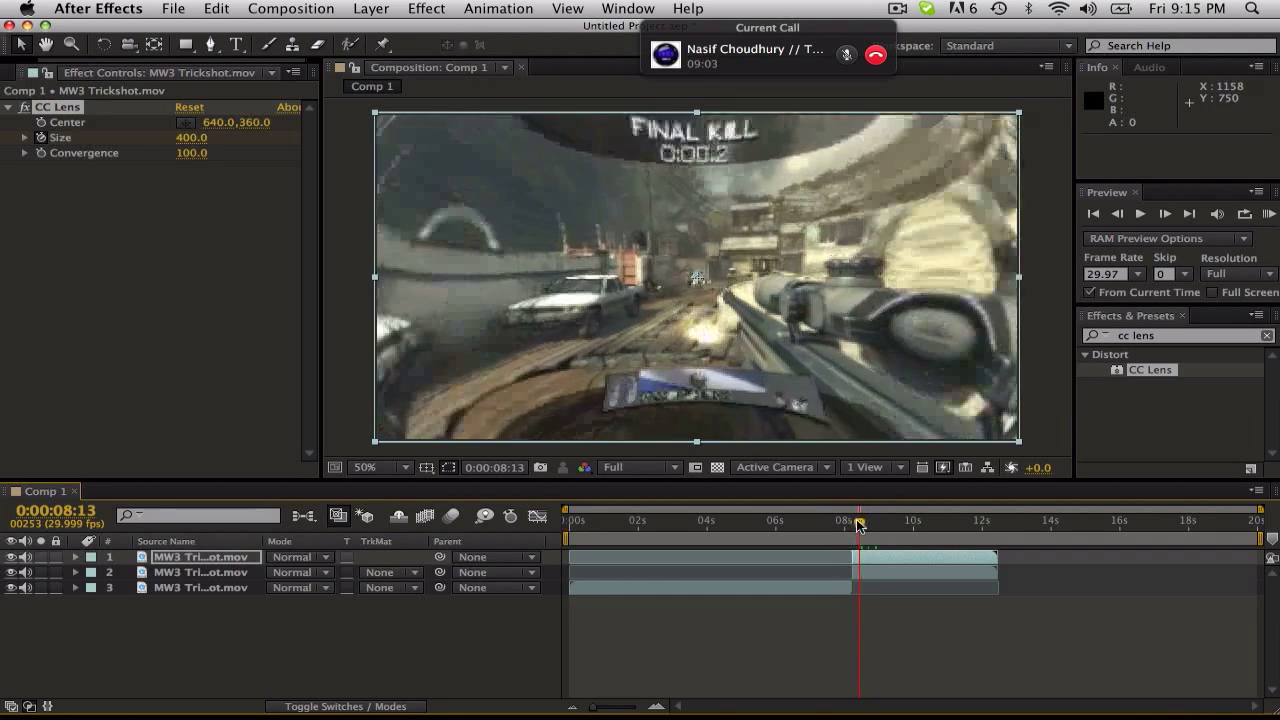
Add Curves to the top layer, pulling a low point down and a high point up.
click(424, 8)
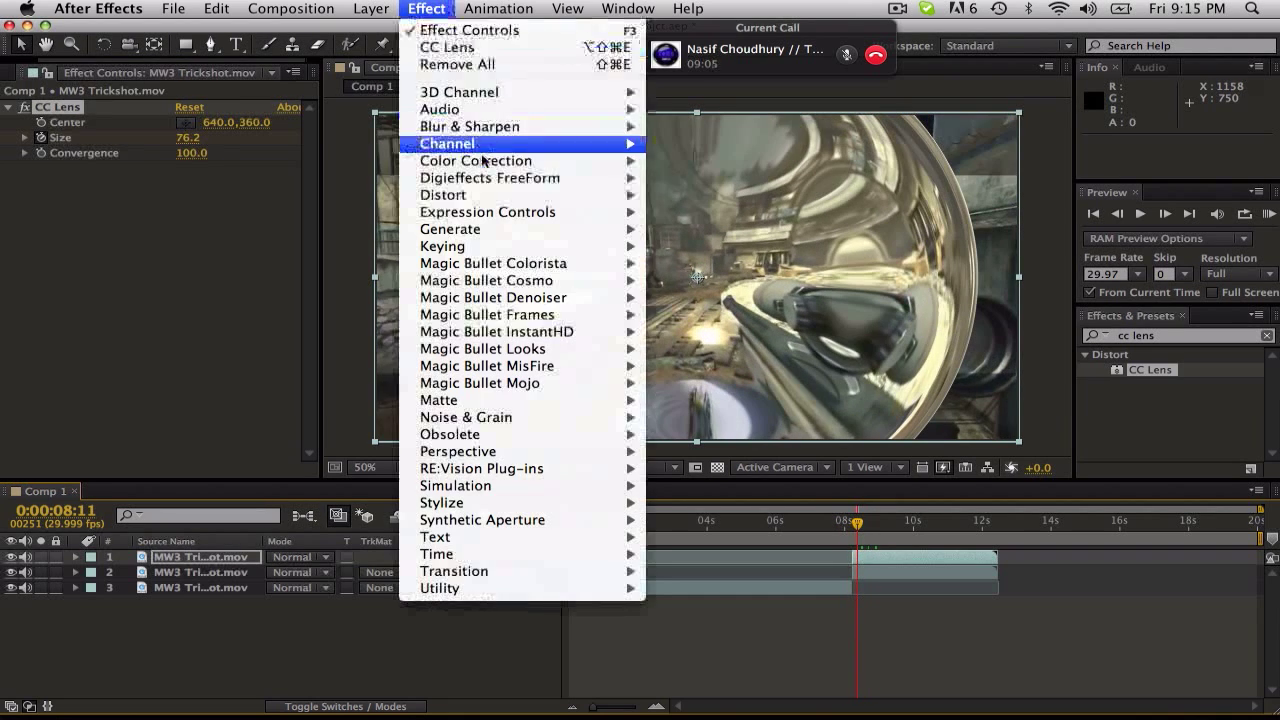
mouse_move(540, 163)
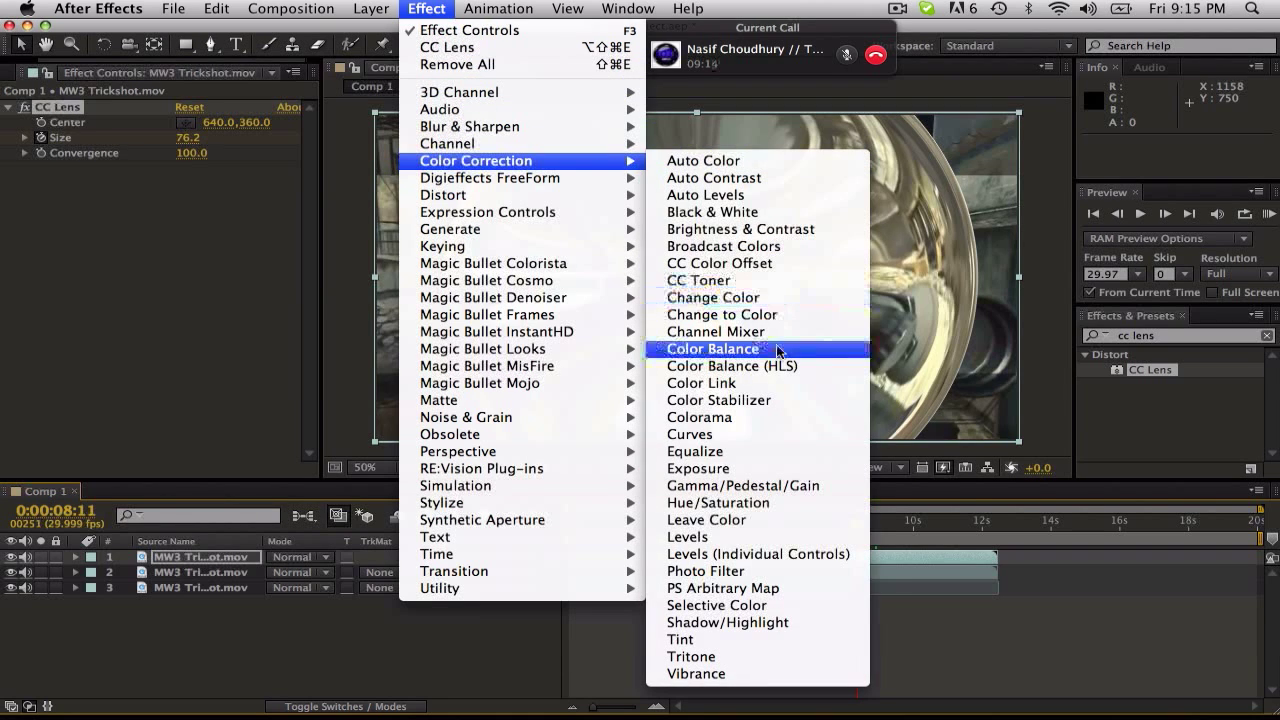
click(766, 437)
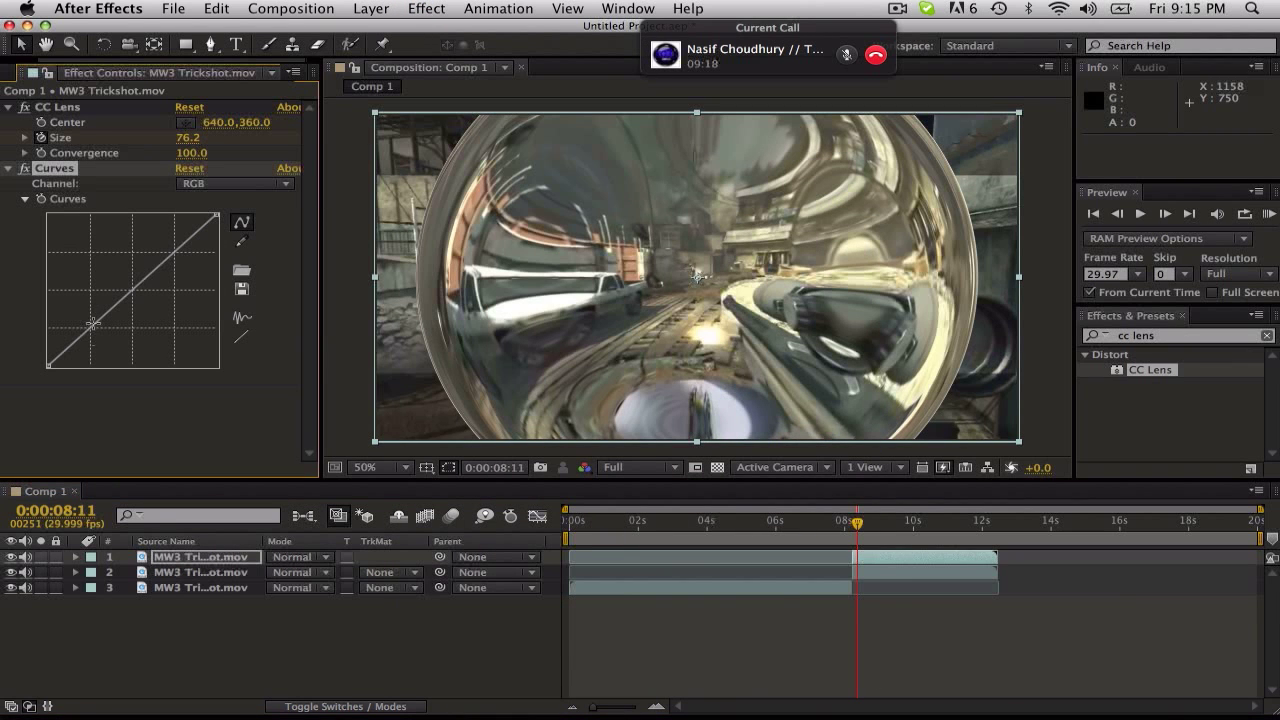
drag(92, 333, 100, 340)
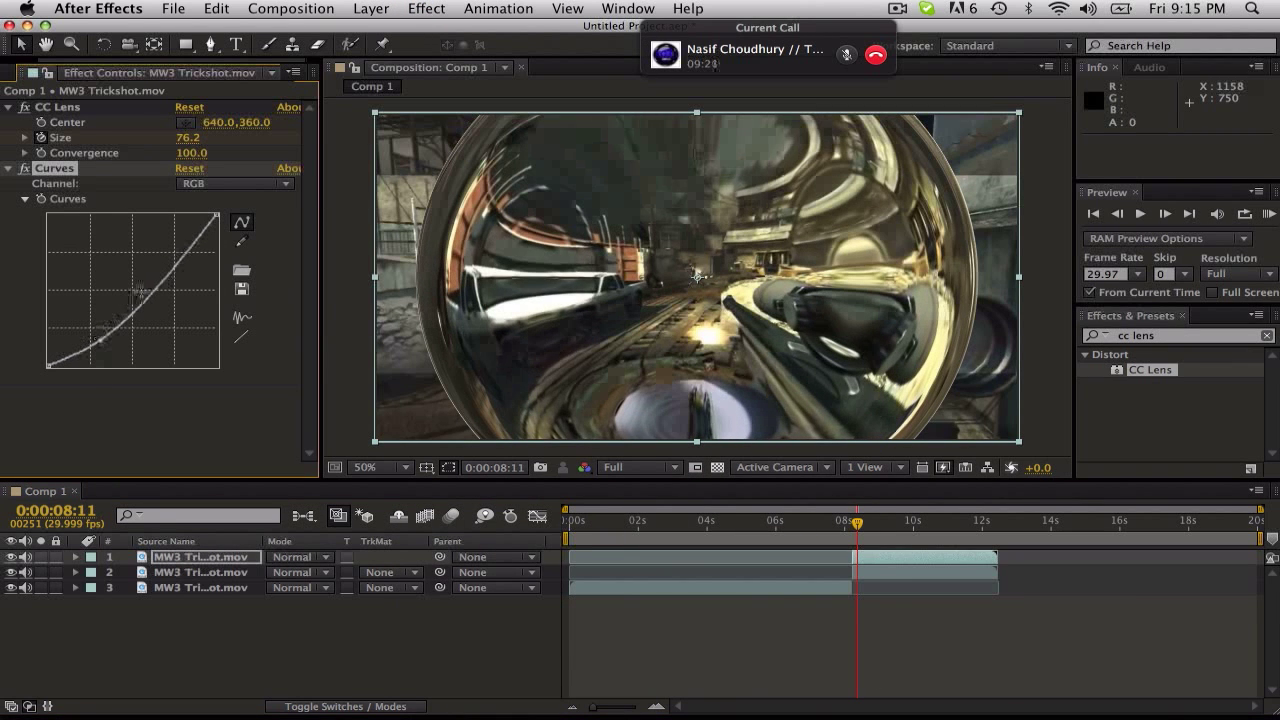
drag(181, 260, 166, 245)
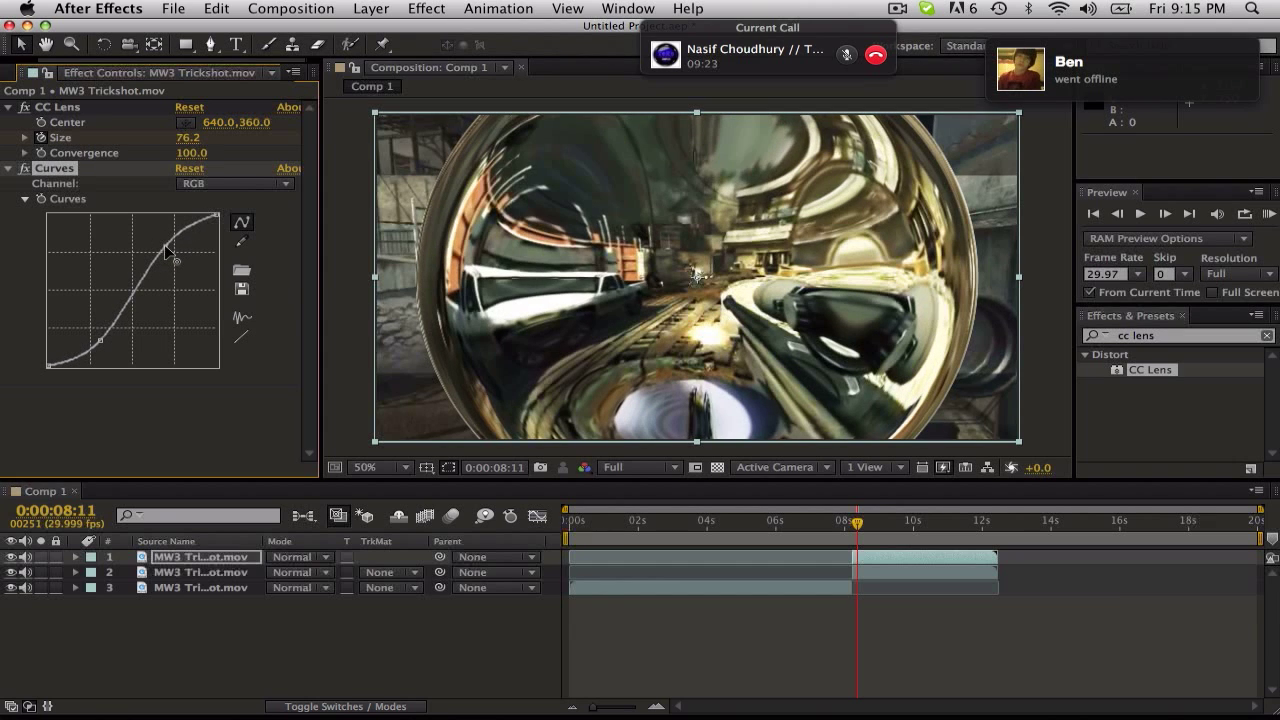
Add Brightness & Contrast to the top layer and set Brightness to 20.
click(426, 8)
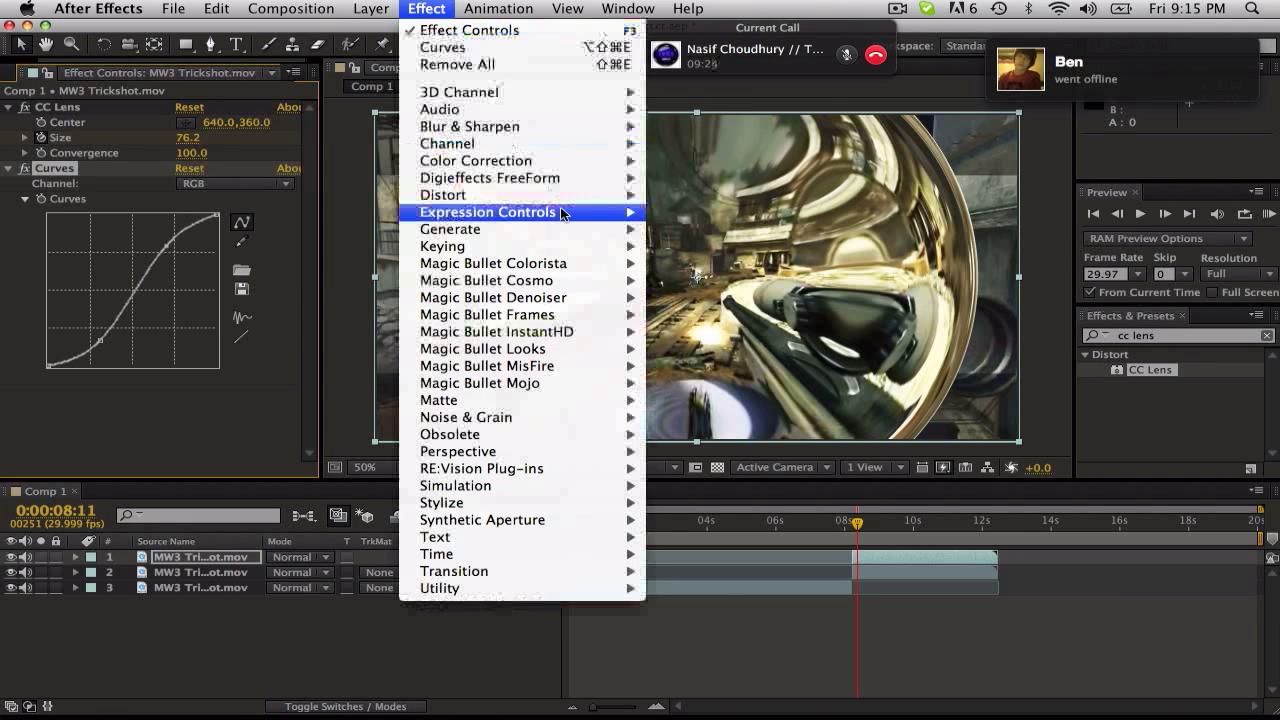
mouse_move(568, 196)
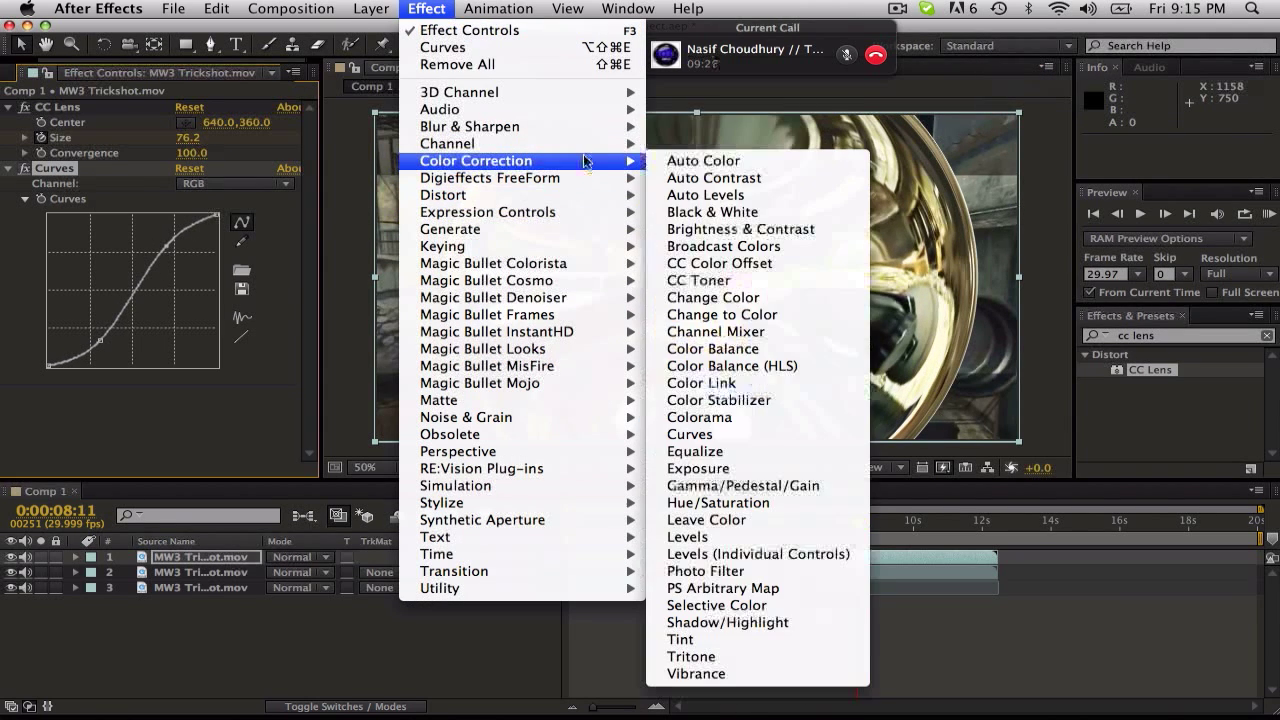
click(700, 229)
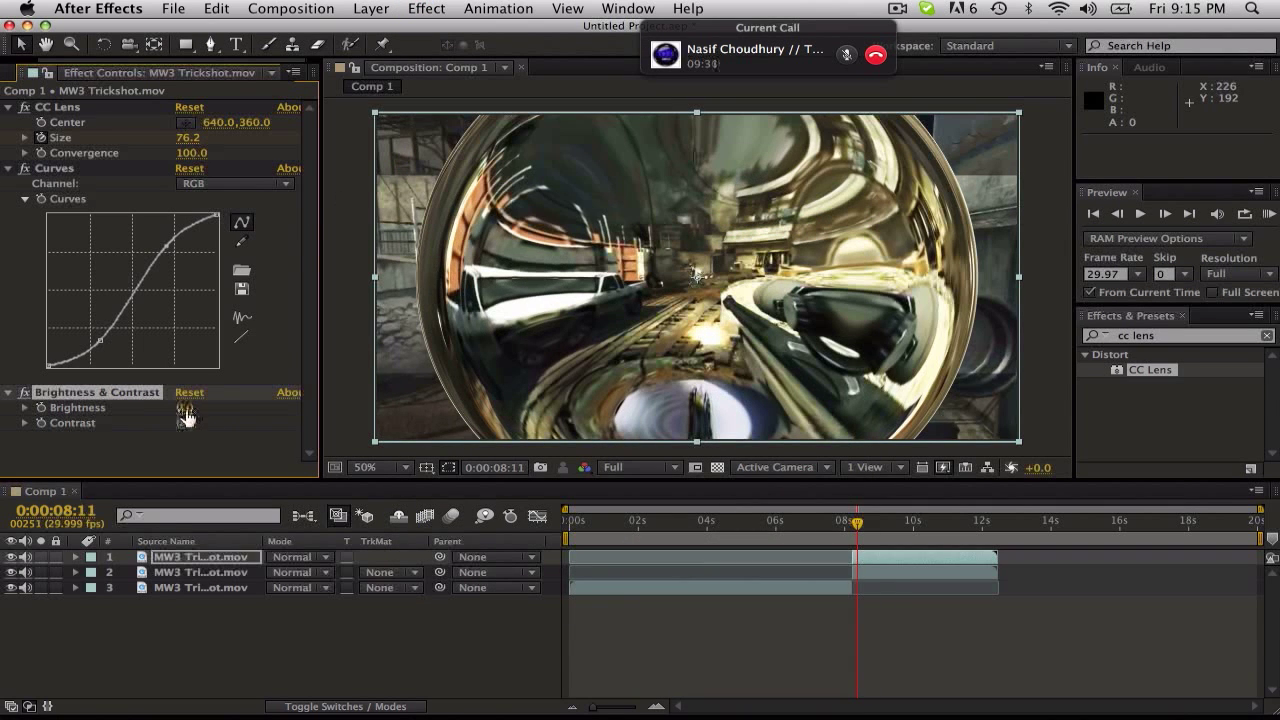
click(185, 409)
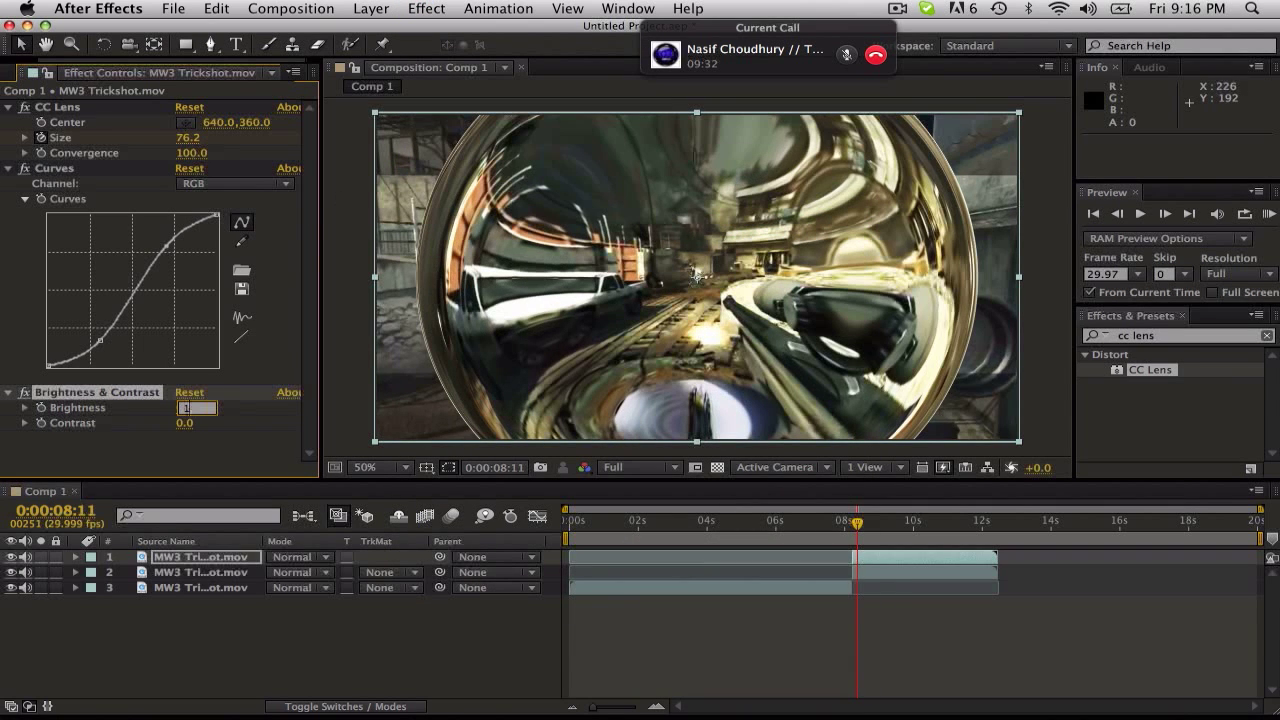
text(100)
key(Return)
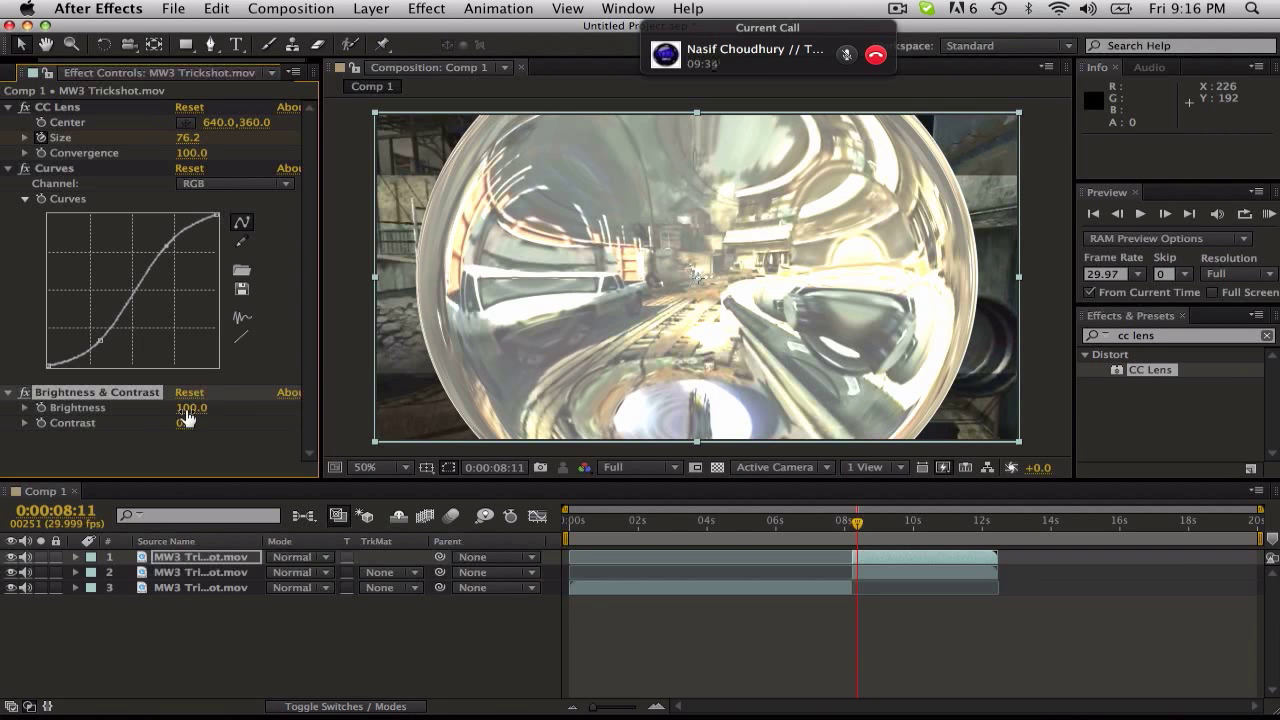
click(186, 409)
text(0)
key(Return)
click(186, 409)
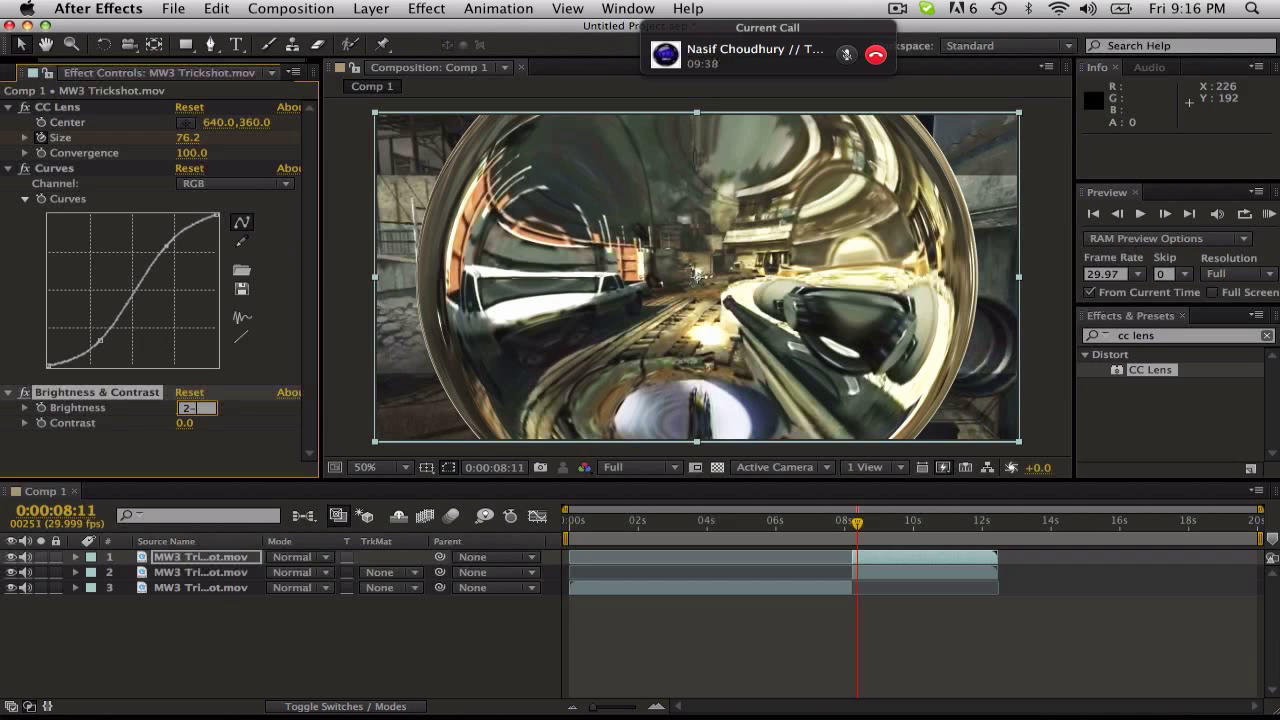
text(0.0)
key(Return)
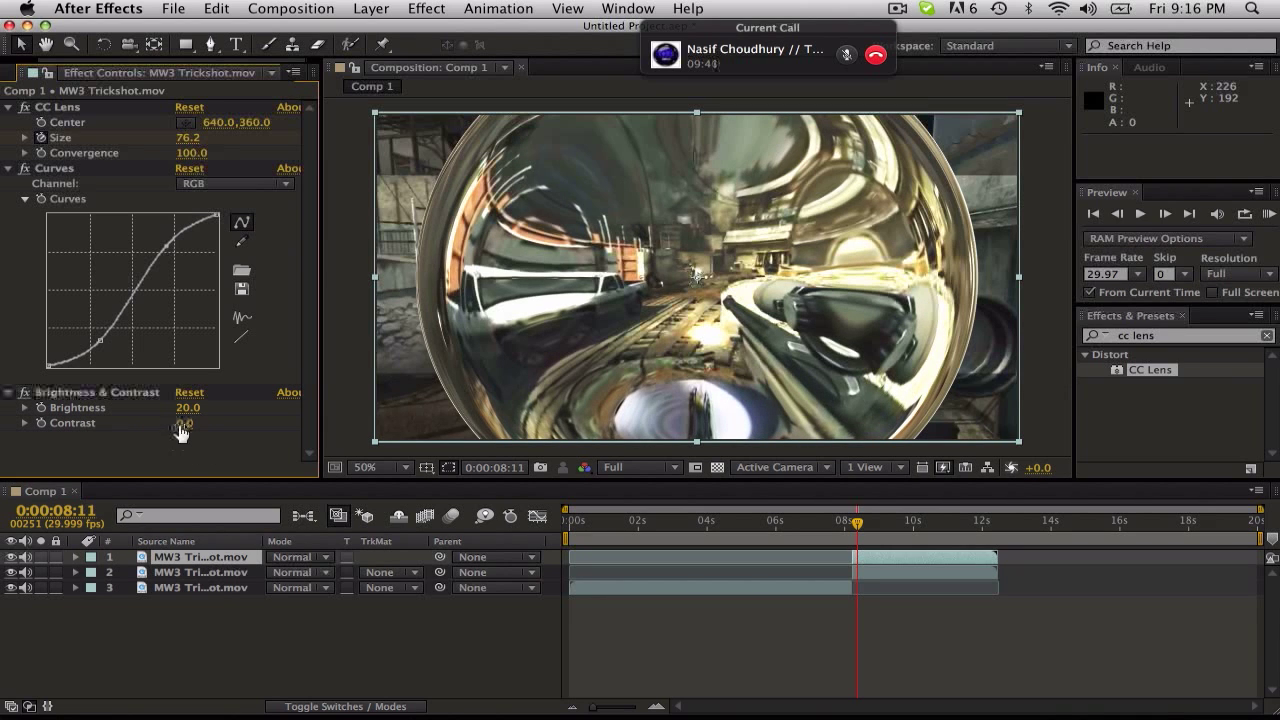
Set Contrast to 10 and move Brightness & Contrast above Curves.
click(183, 424)
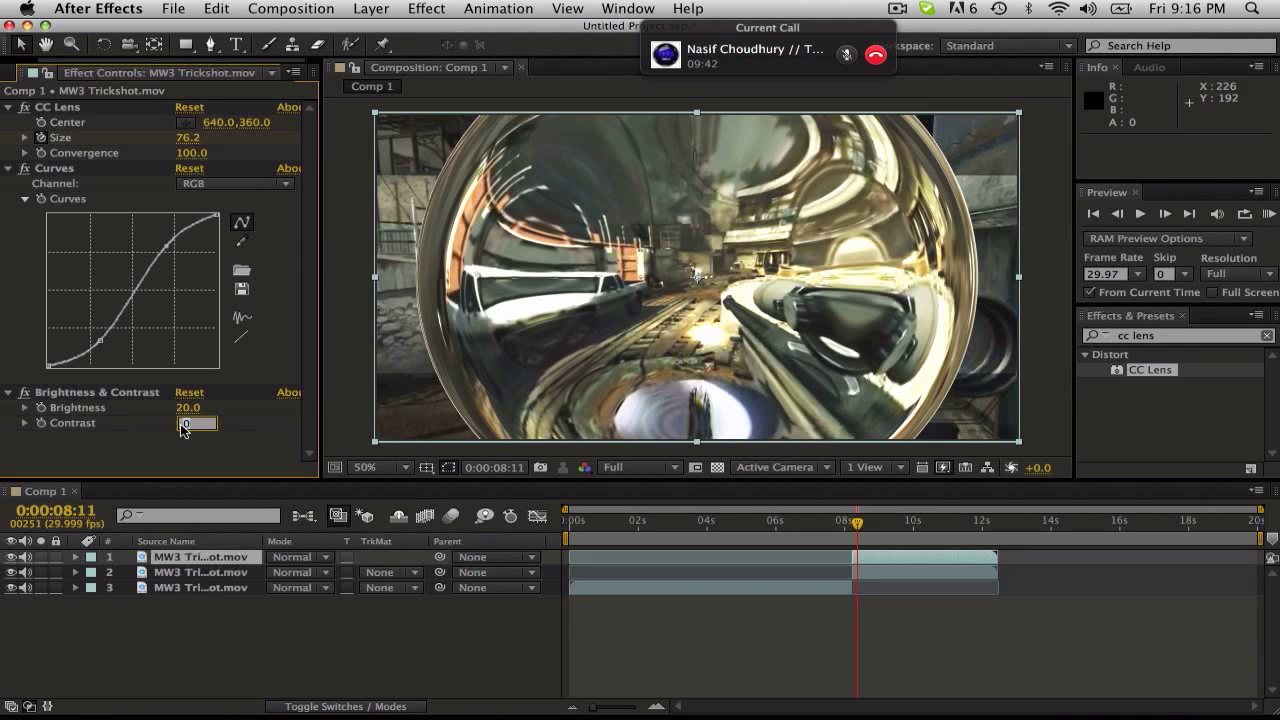
text(0)
key(Return)
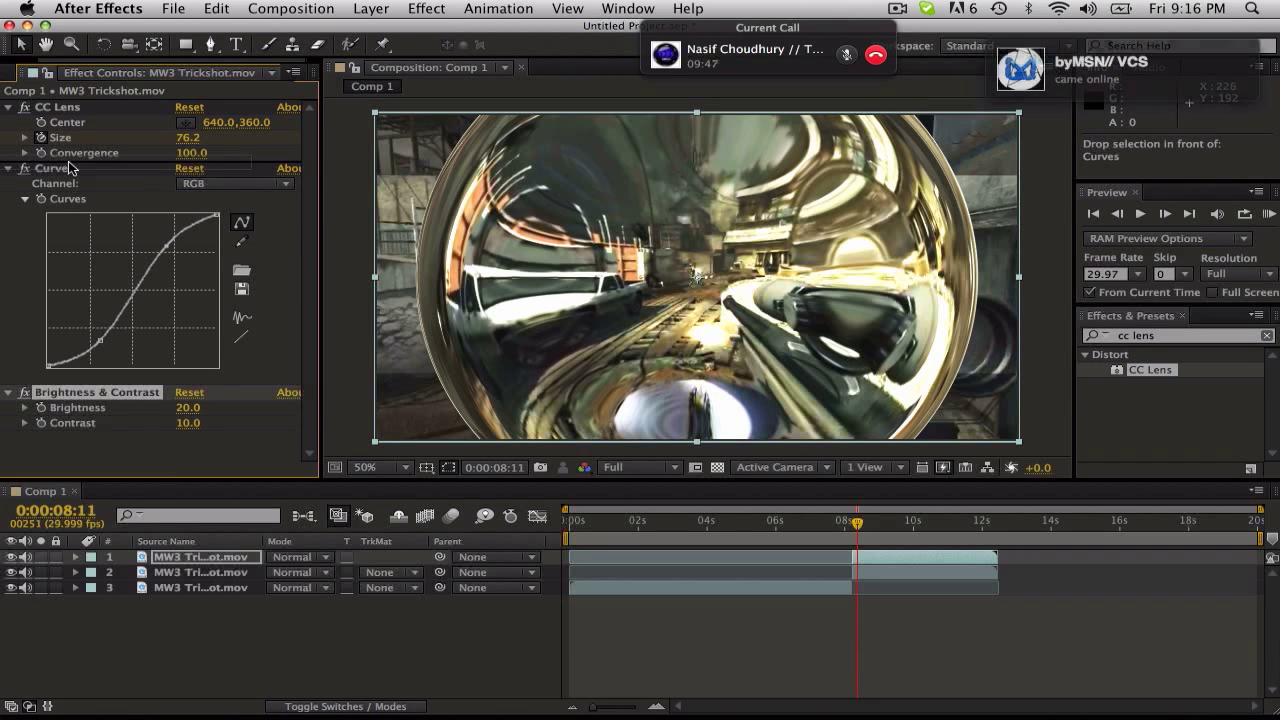
drag(117, 390, 73, 165)
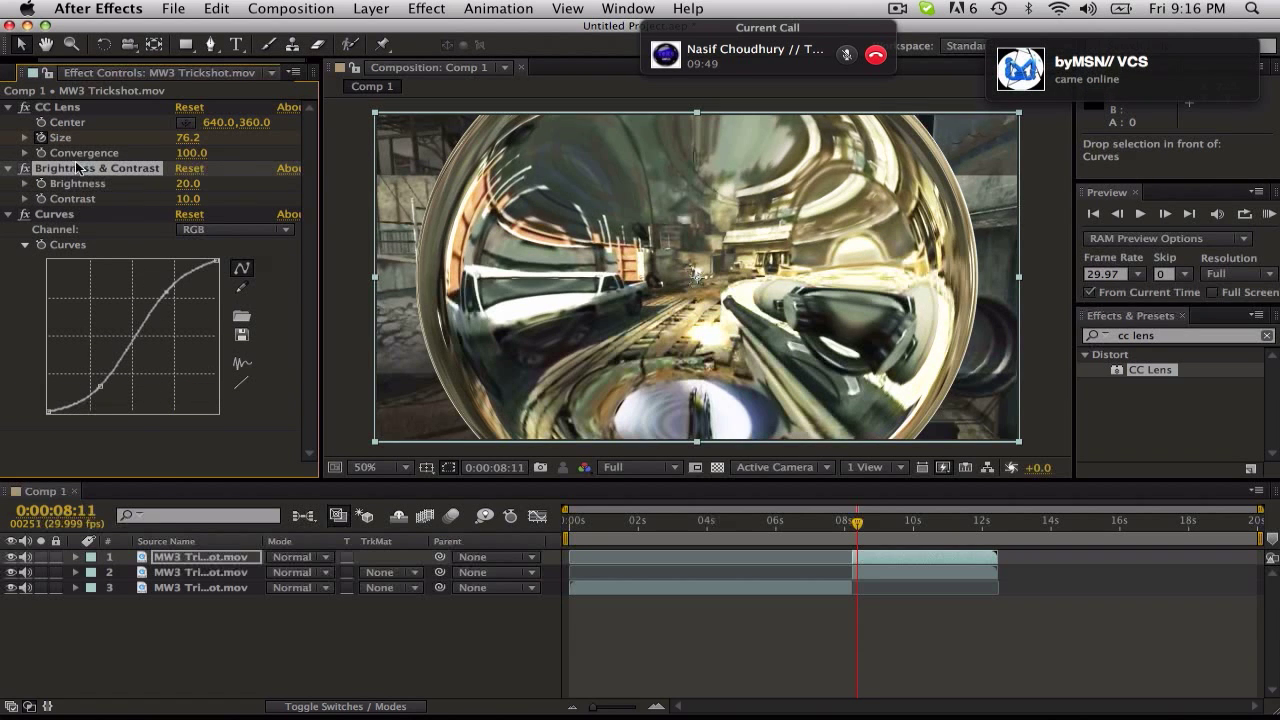
Move the playhead back to 0:00:07:26, RAM-preview the result, and switch to Chrome.
click(857, 525)
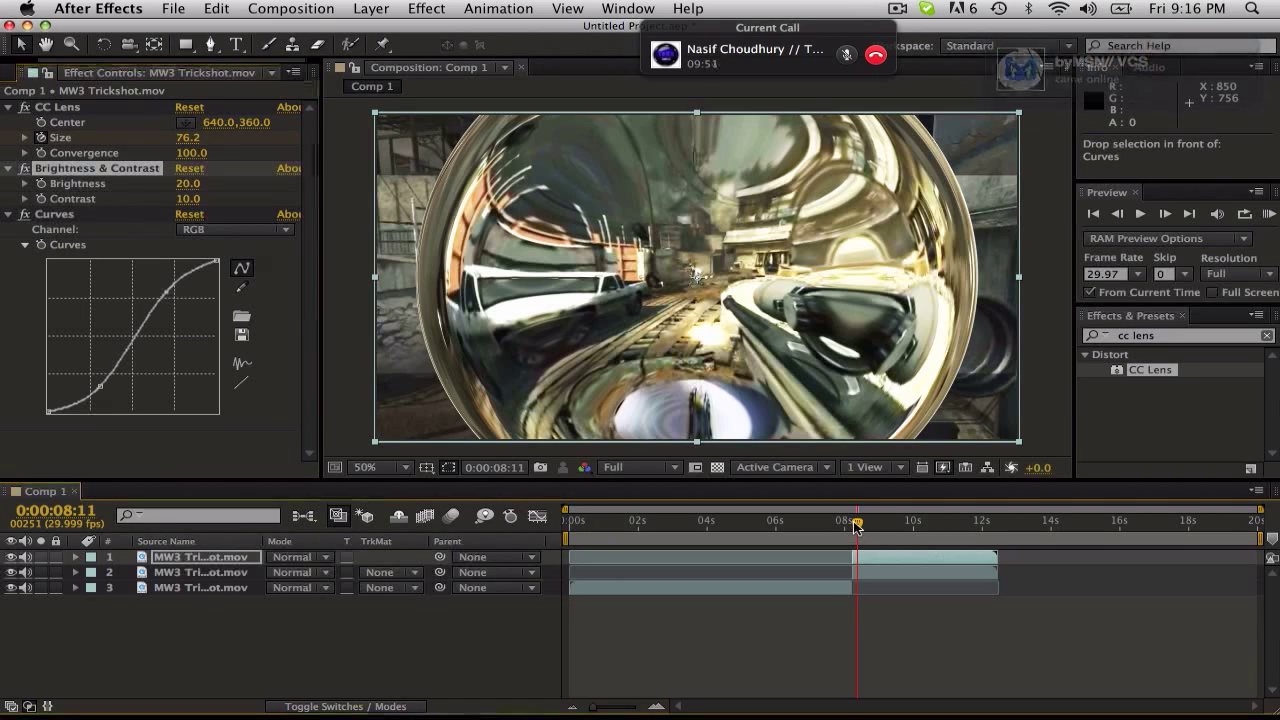
drag(857, 525, 840, 522)
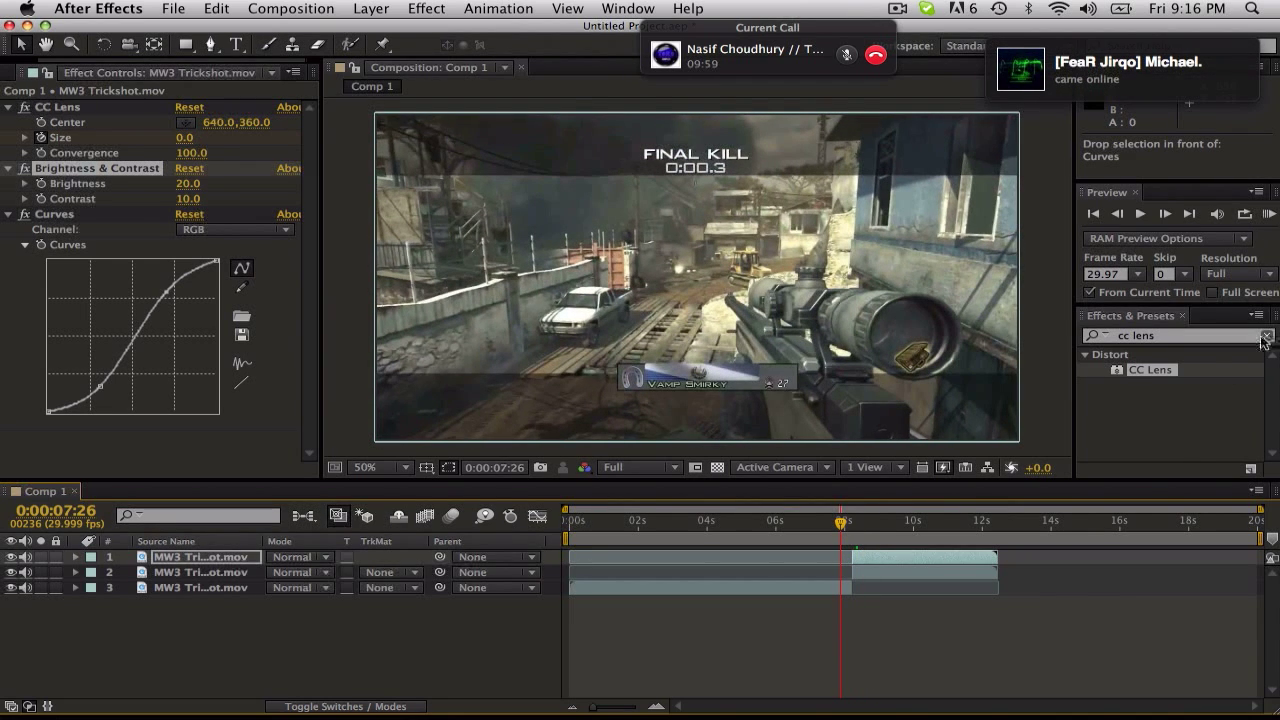
click(1266, 336)
click(1270, 214)
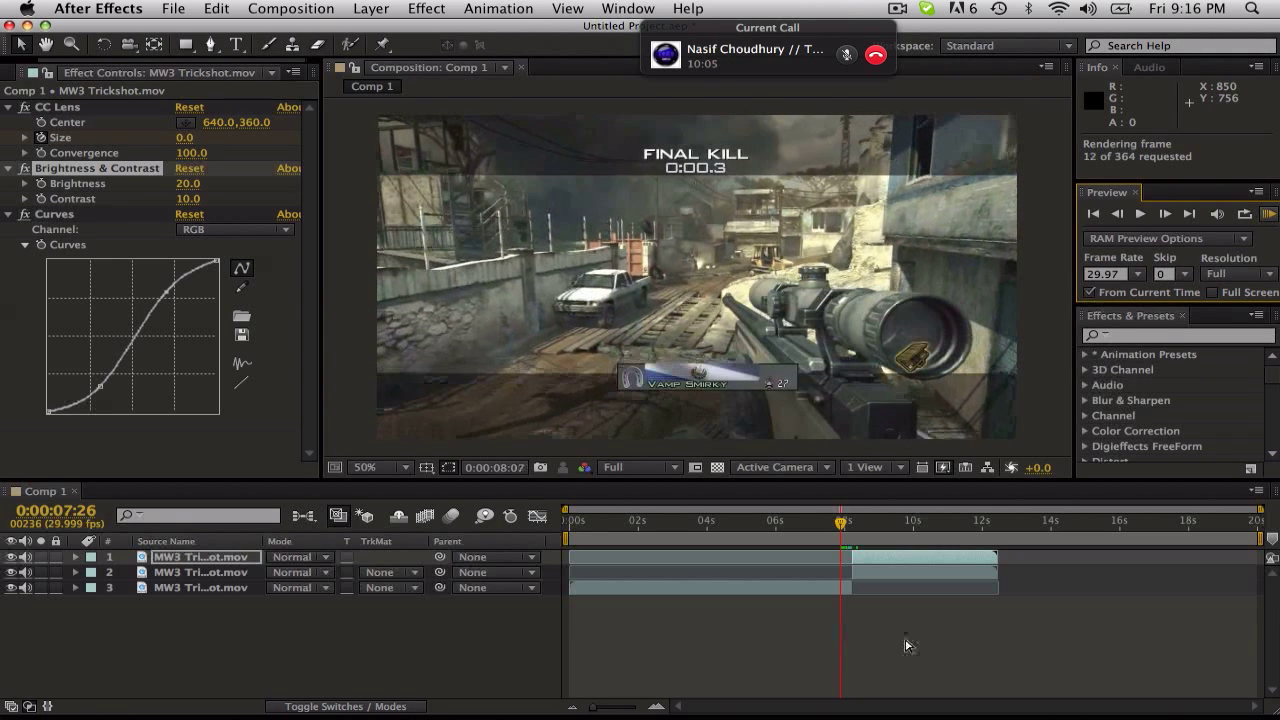
click(316, 706)
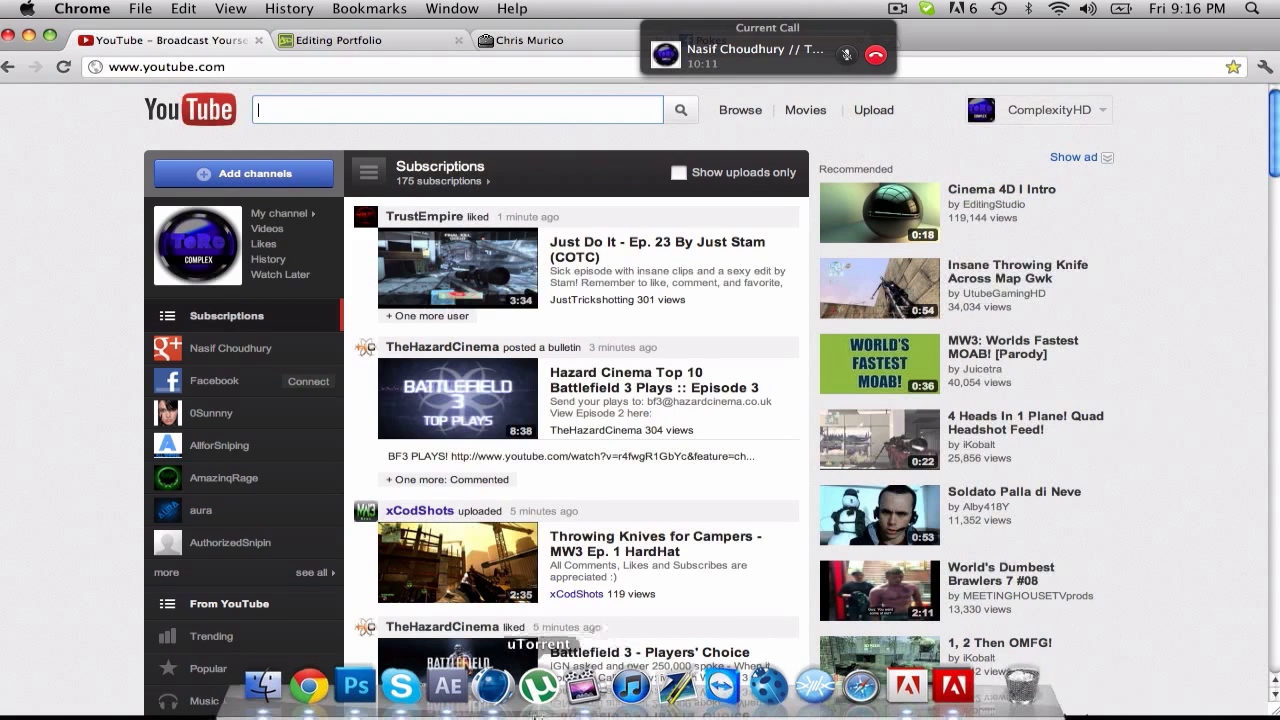
Return from Chrome's YouTube page to After Effects via the Dock.
click(446, 703)
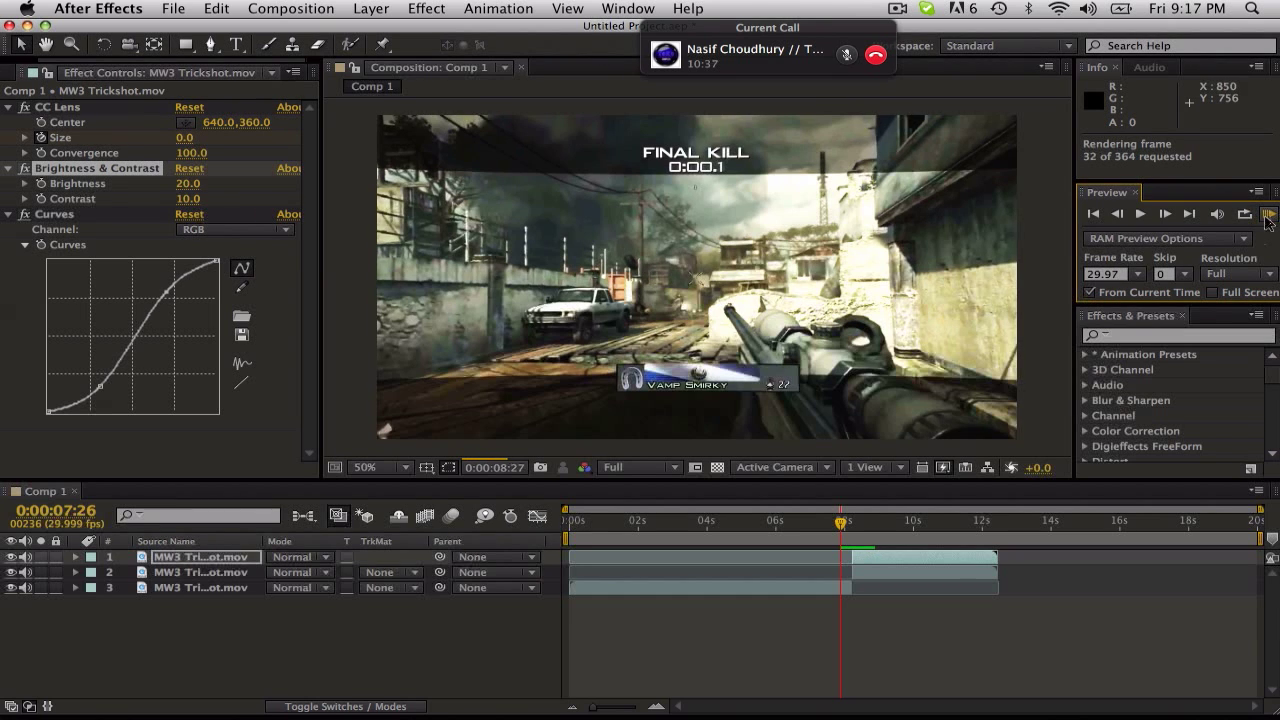
click(1265, 220)
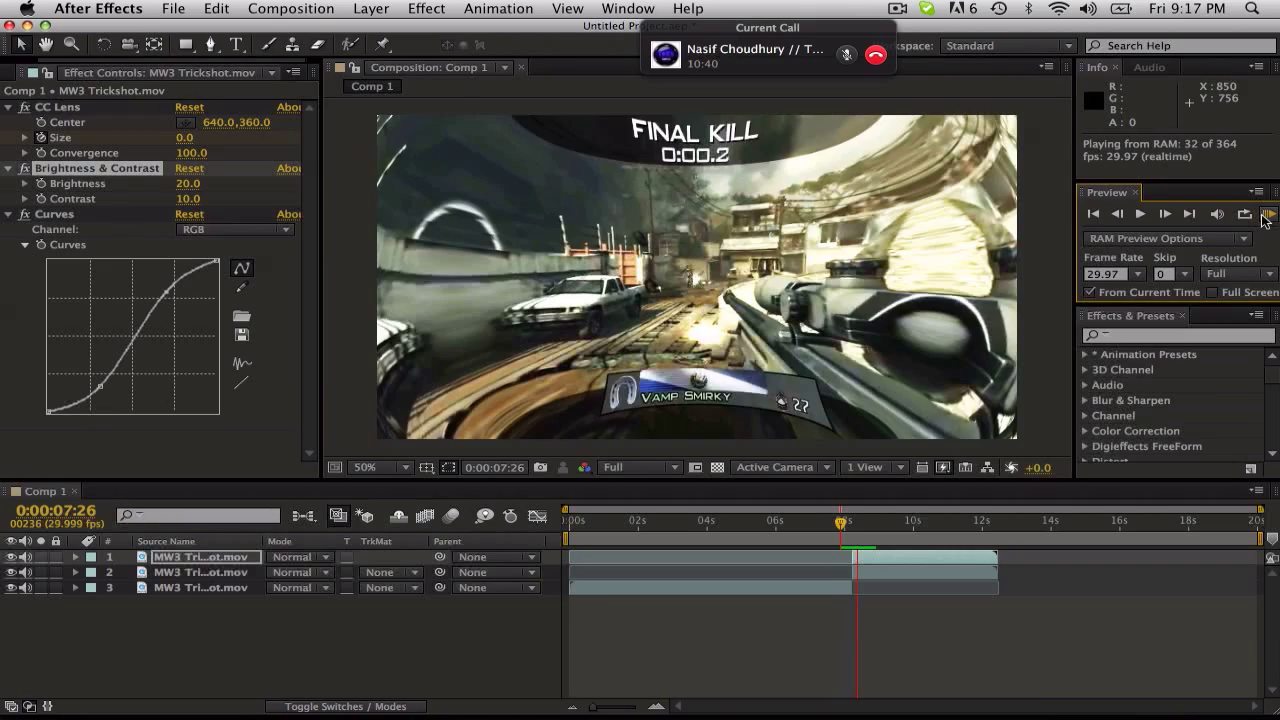
click(1265, 220)
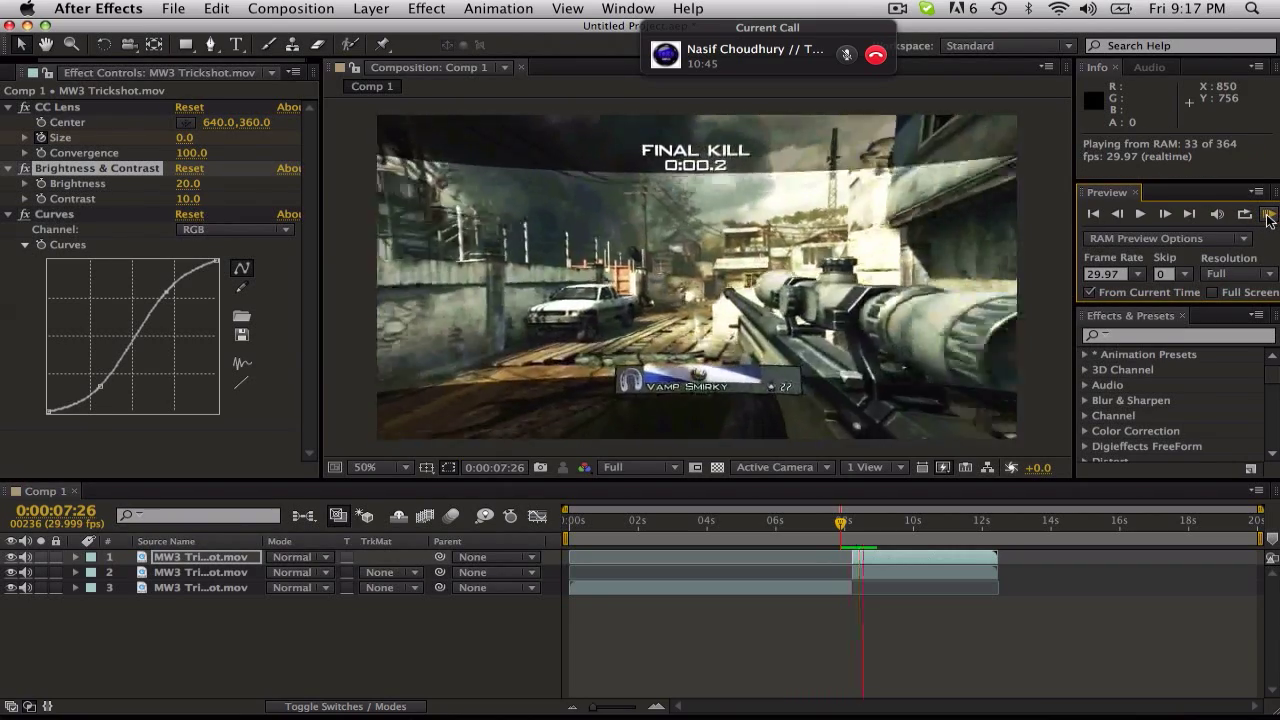
click(1268, 220)
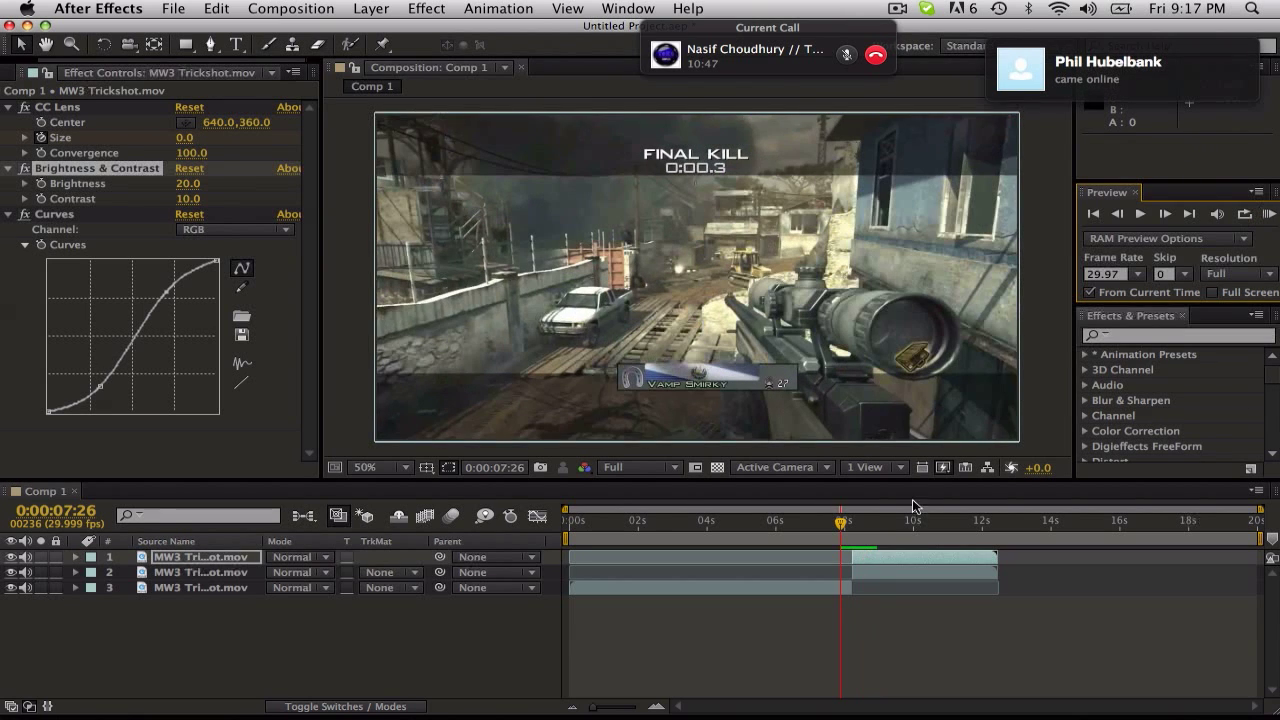
drag(843, 530, 853, 527)
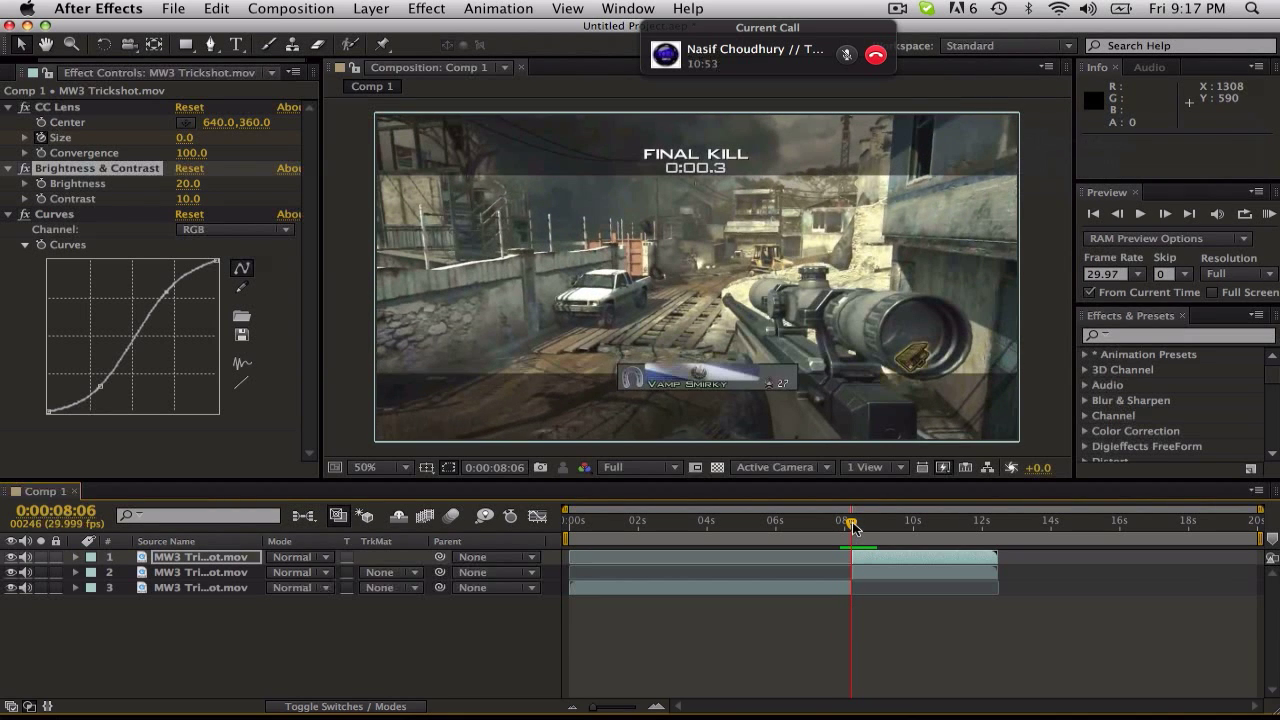
Check the frames at the cut, select CC Lens, and move the playhead to 0:00:08:29.
click(1166, 215)
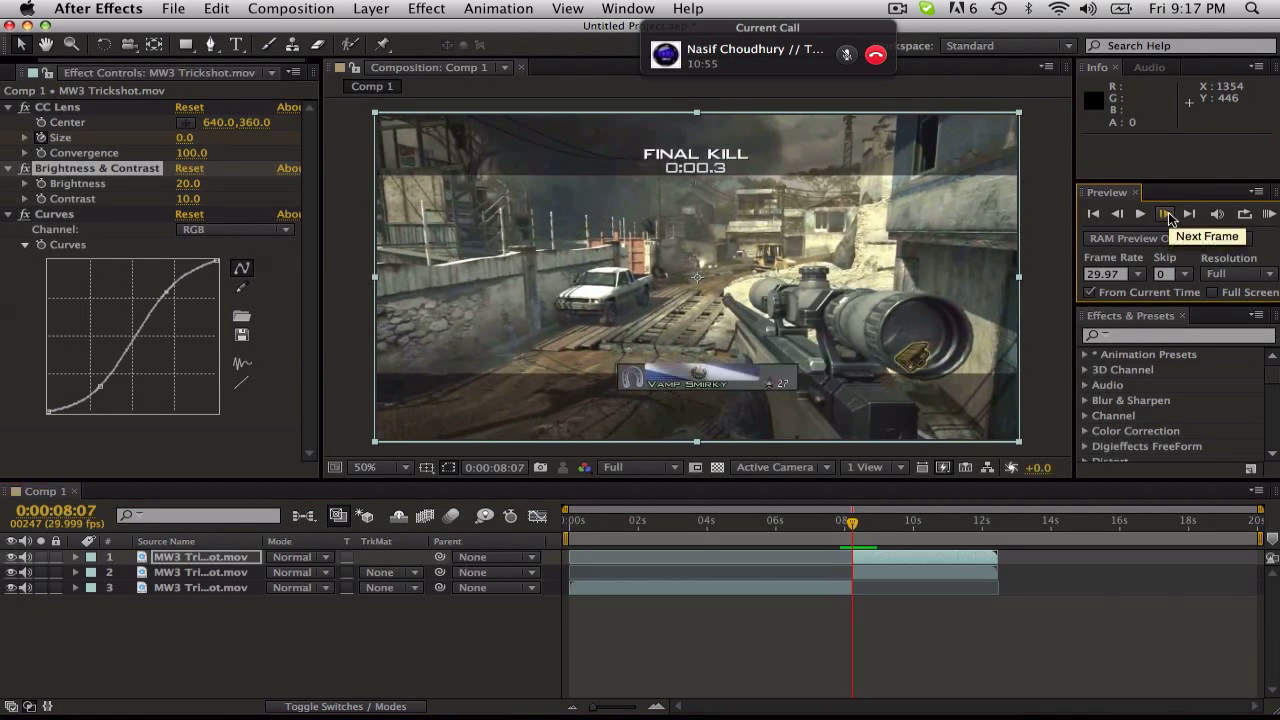
click(1168, 216)
click(1117, 214)
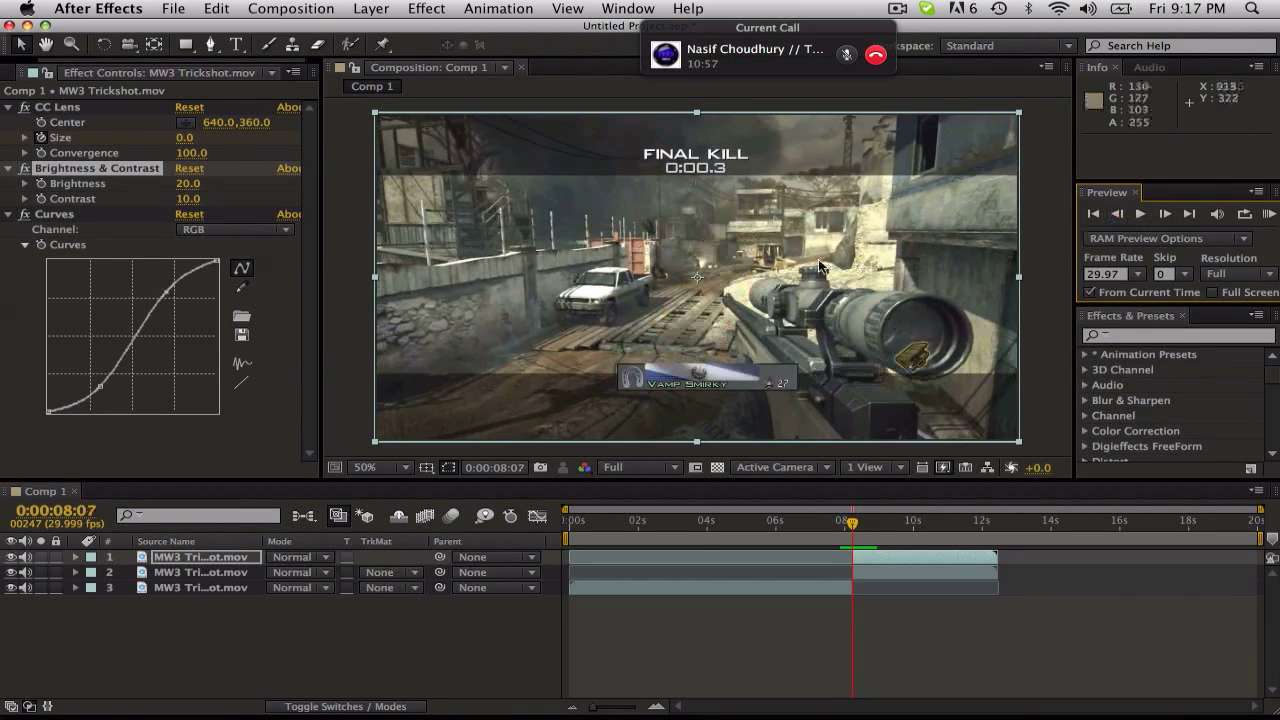
click(44, 139)
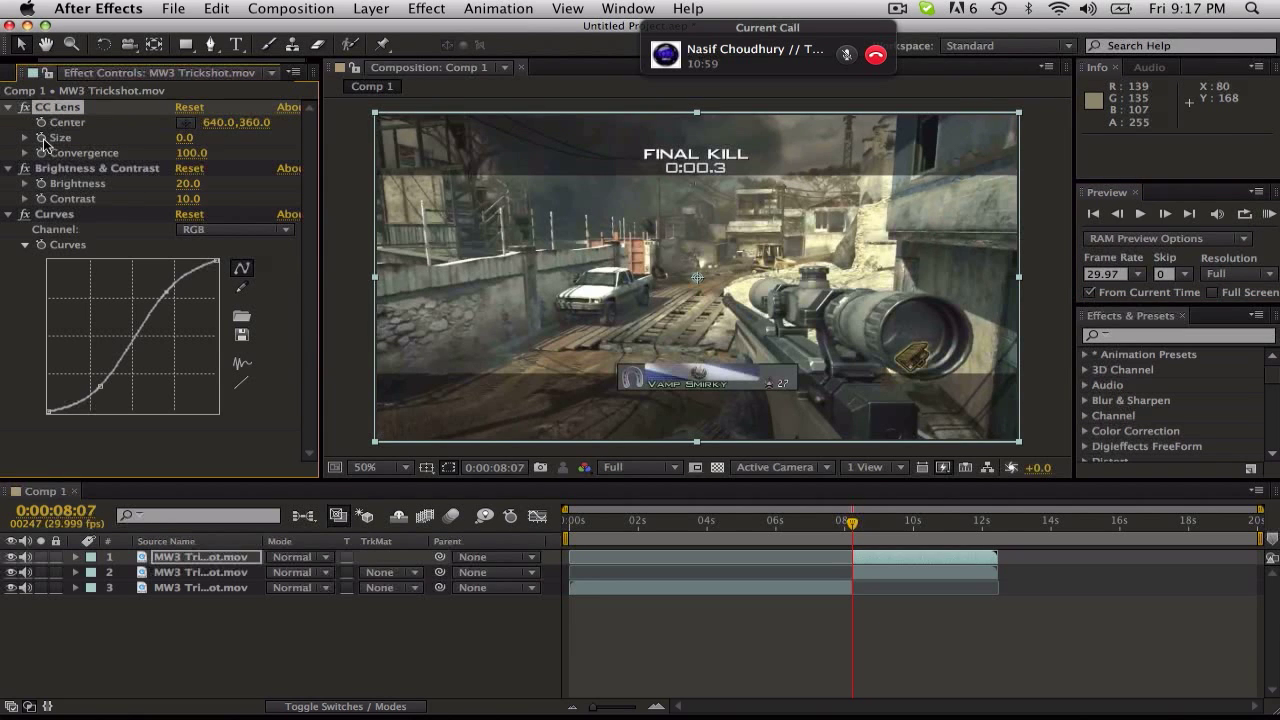
click(877, 524)
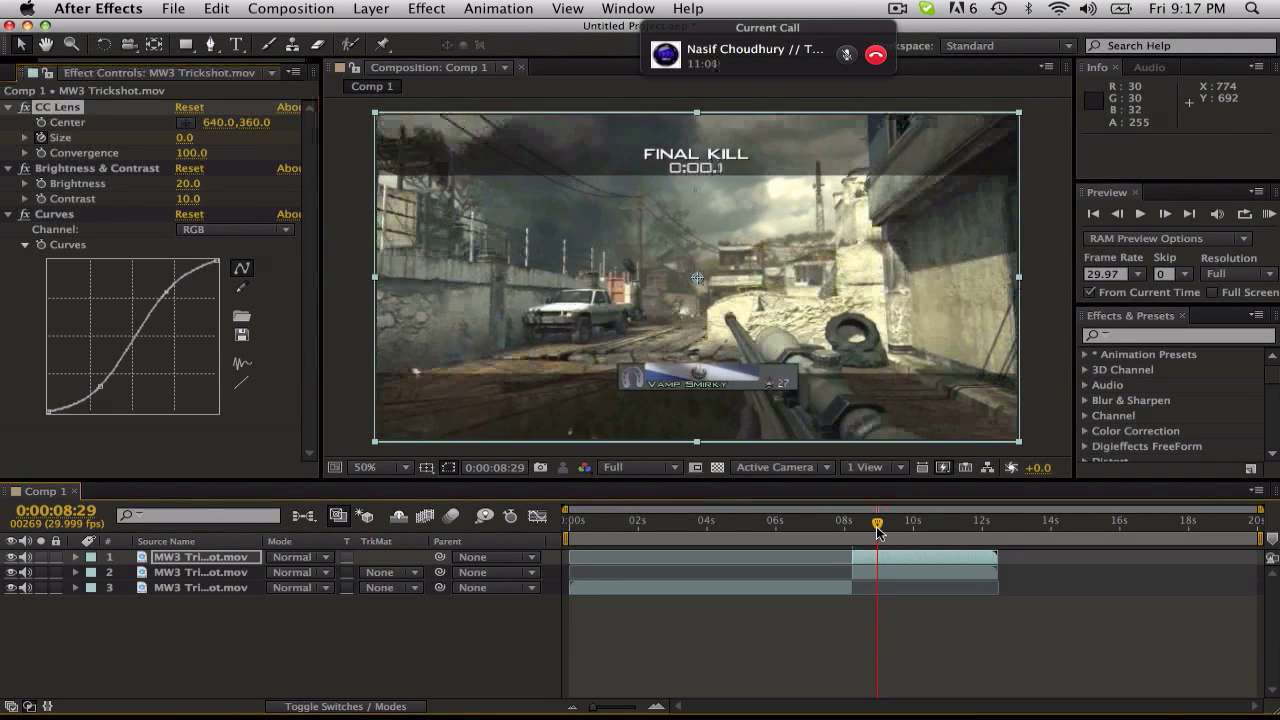
drag(877, 524, 881, 524)
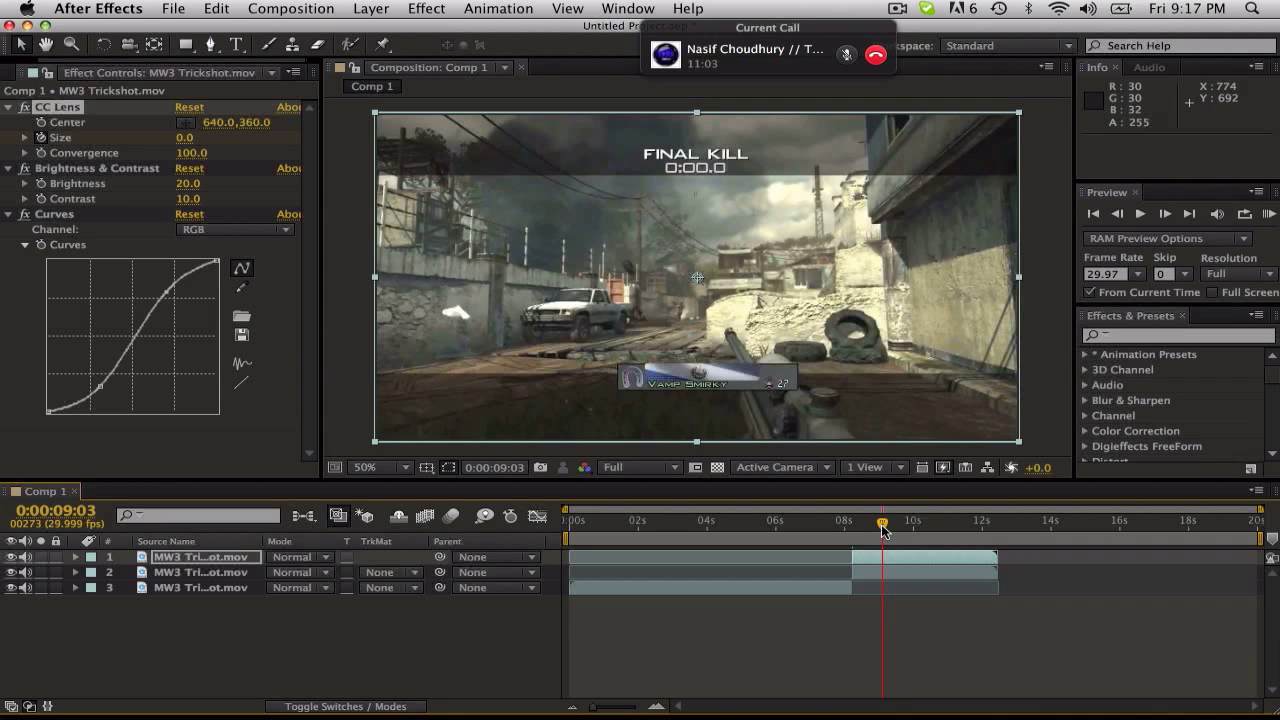
drag(880, 526, 876, 526)
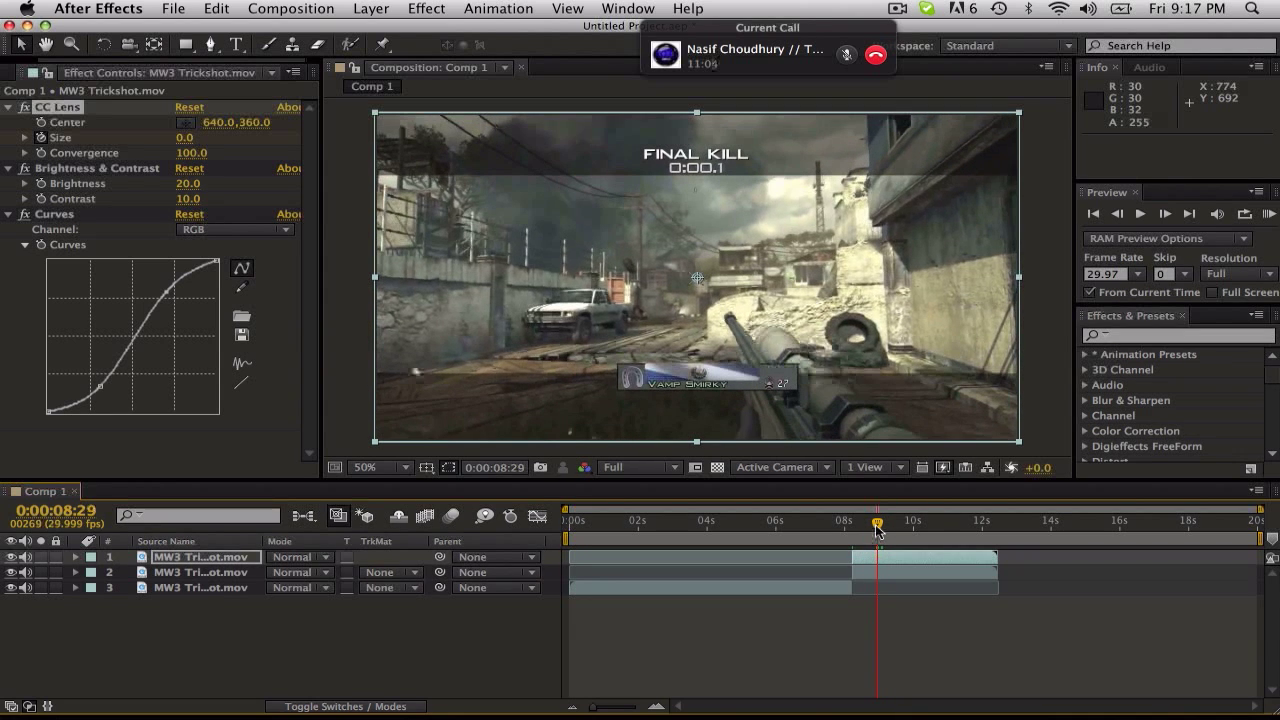
Enter a CC Lens Size of 370.0 at 0:00:08:29.
click(183, 150)
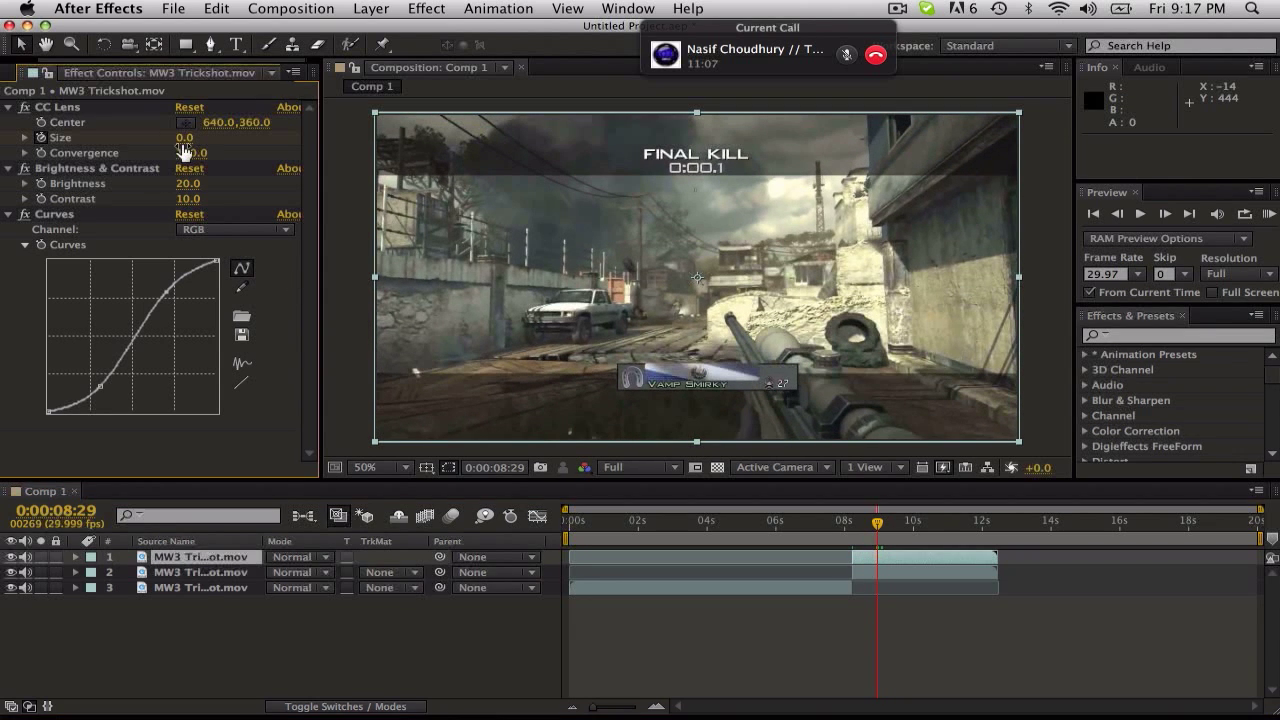
click(184, 139)
text(37)
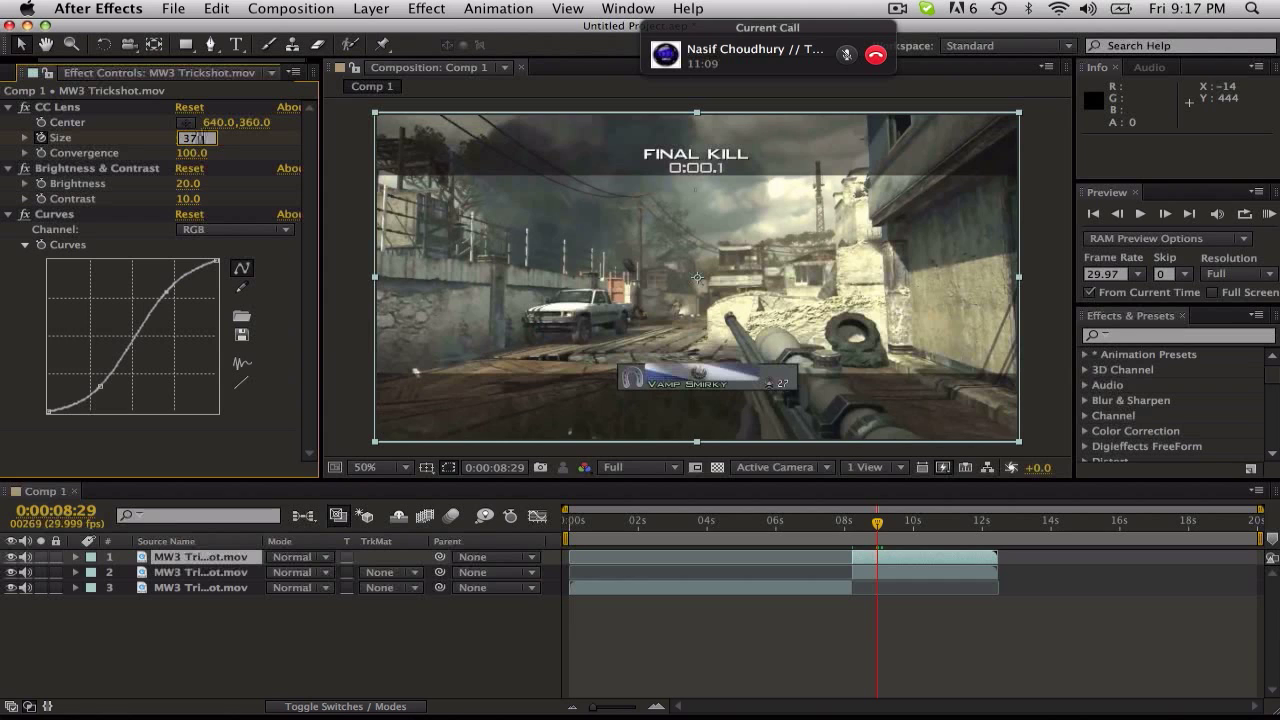
text(0)
key(Return)
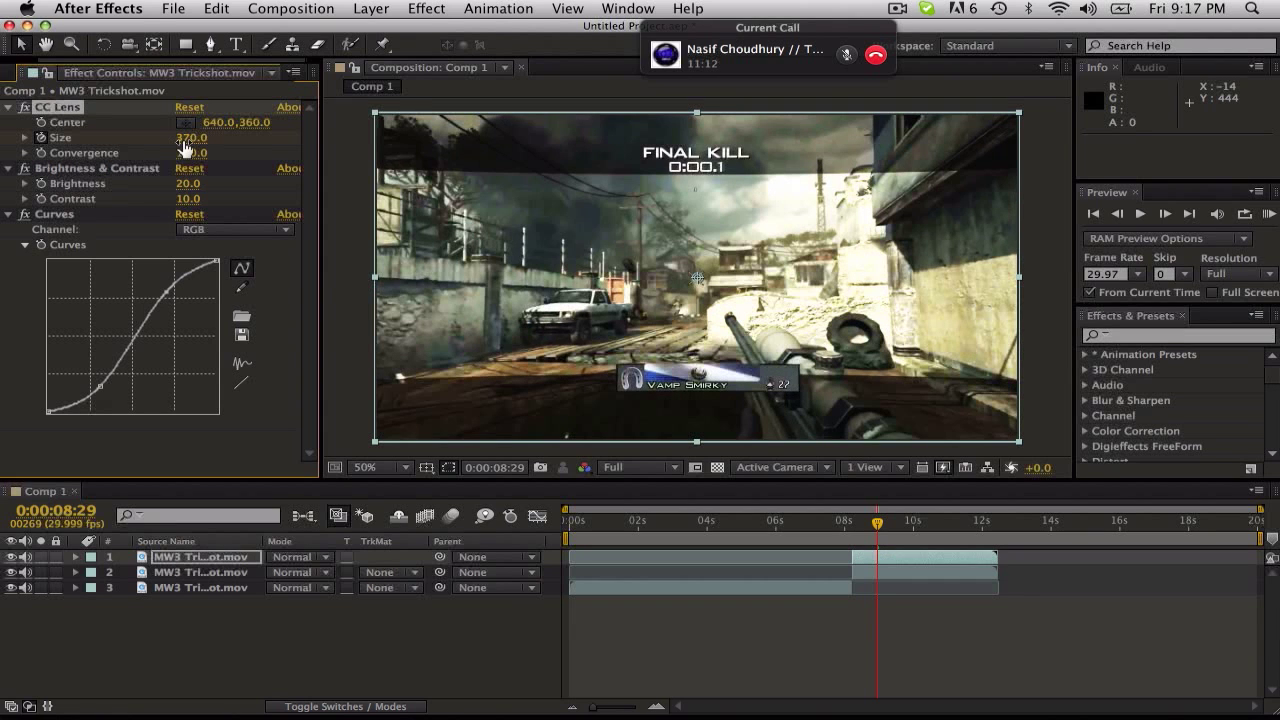
click(186, 151)
click(88, 215)
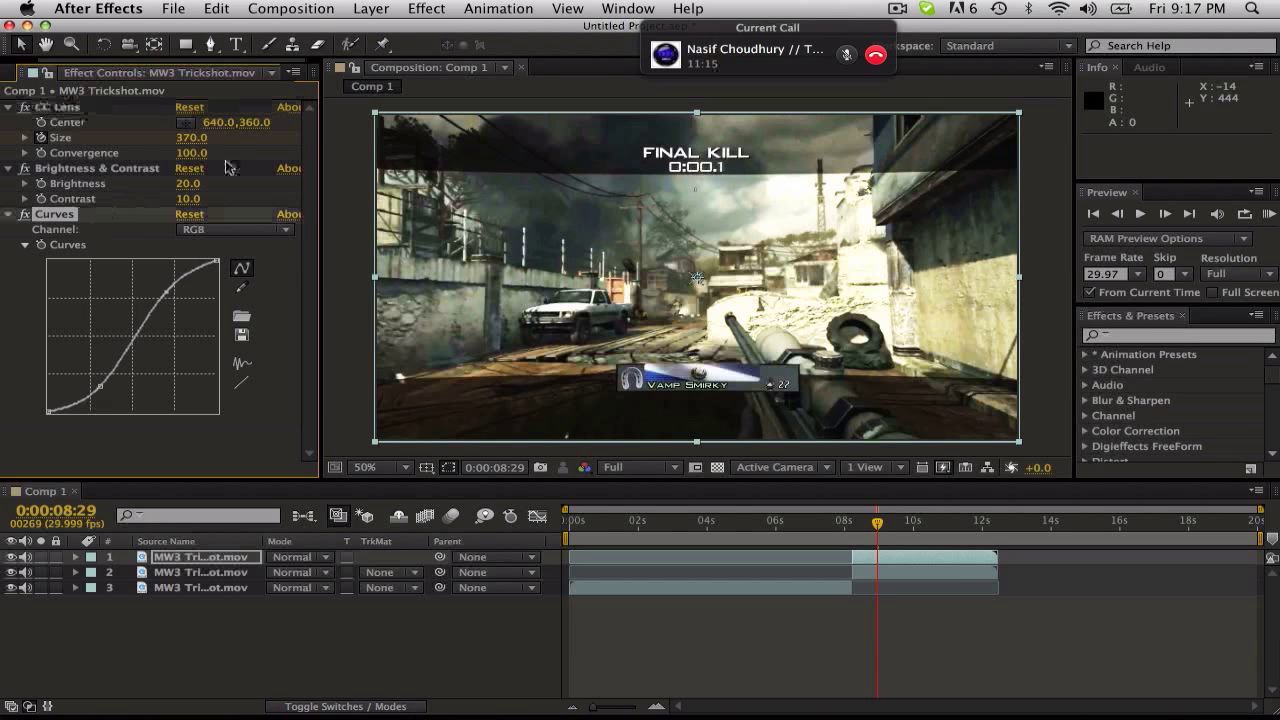
click(414, 9)
mouse_move(490, 195)
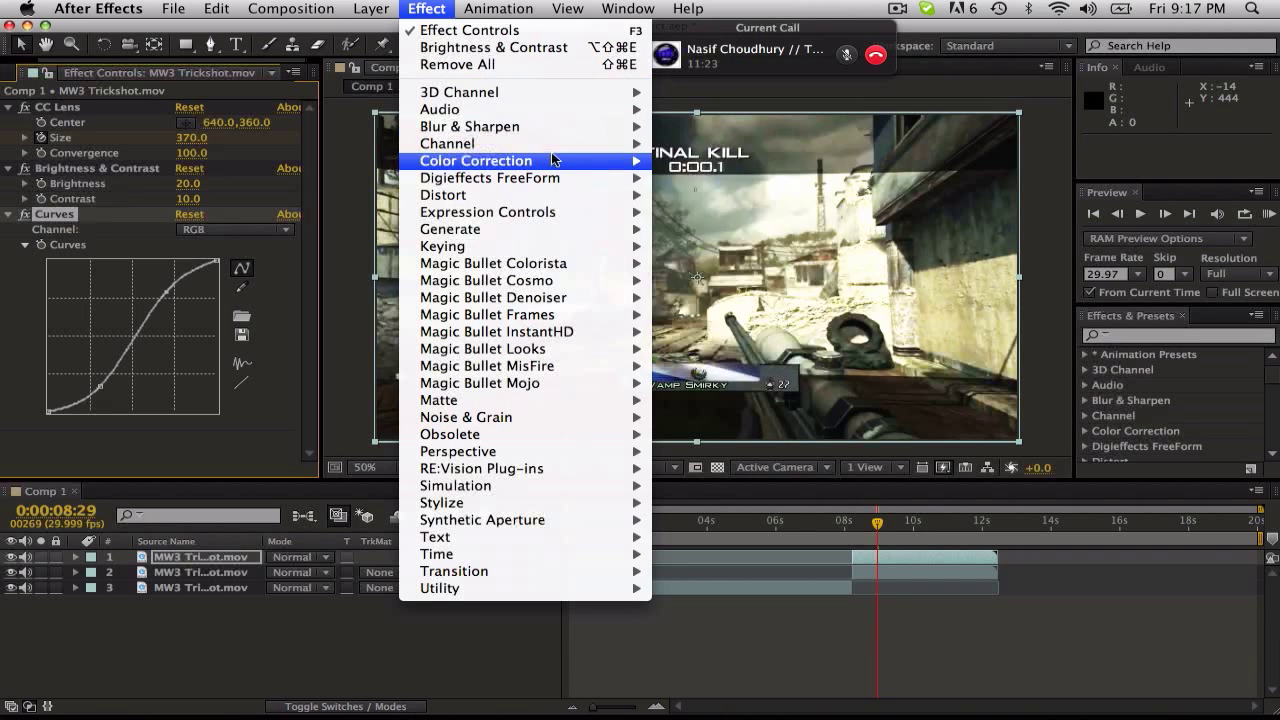
mouse_move(553, 128)
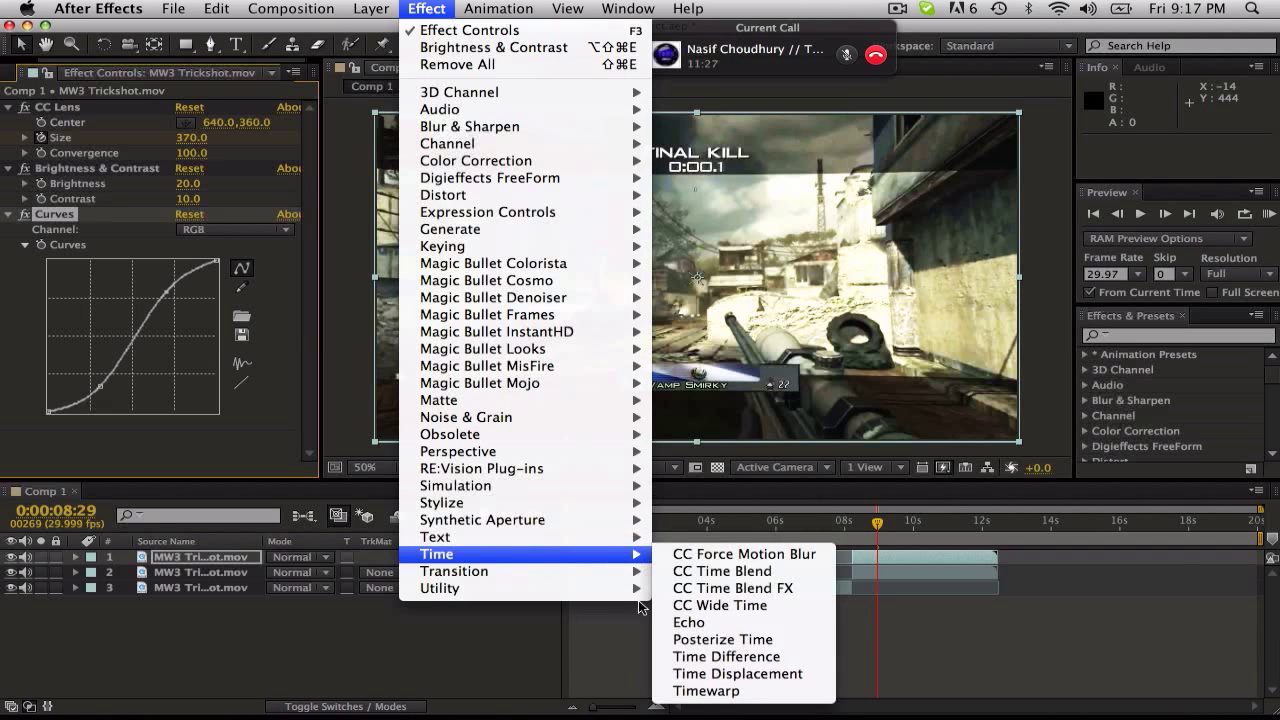
click(422, 658)
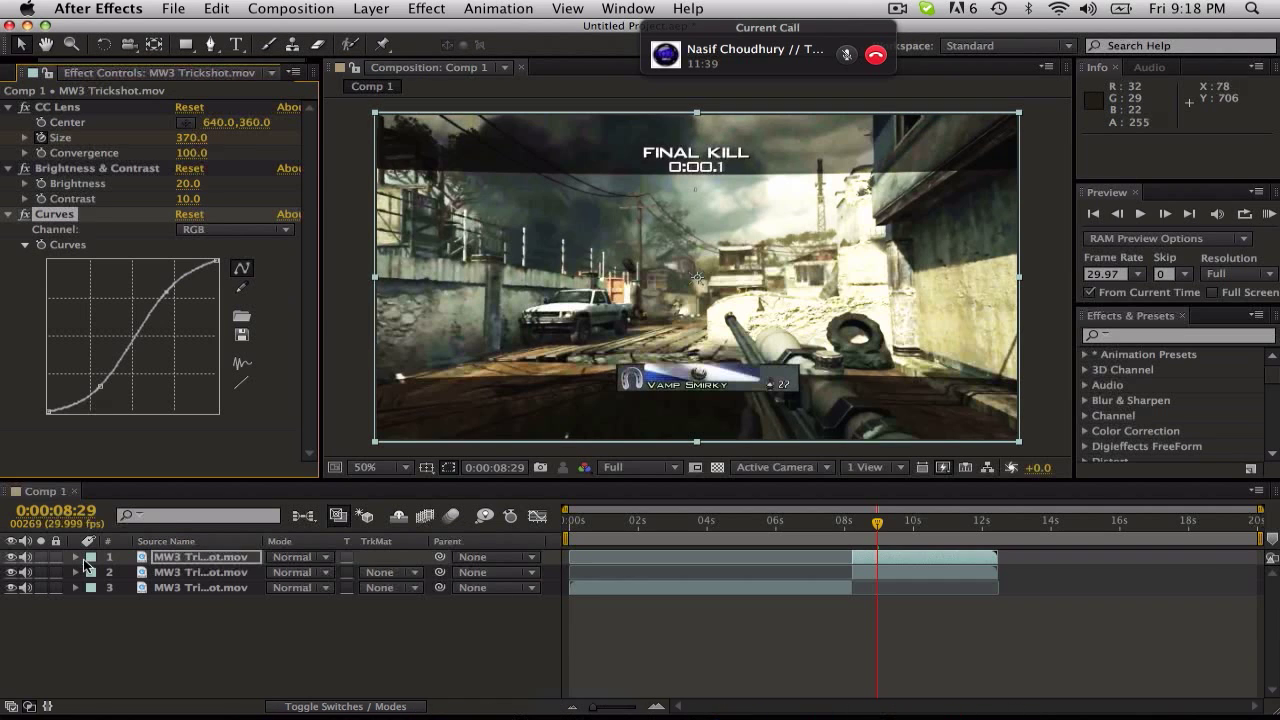
click(173, 557)
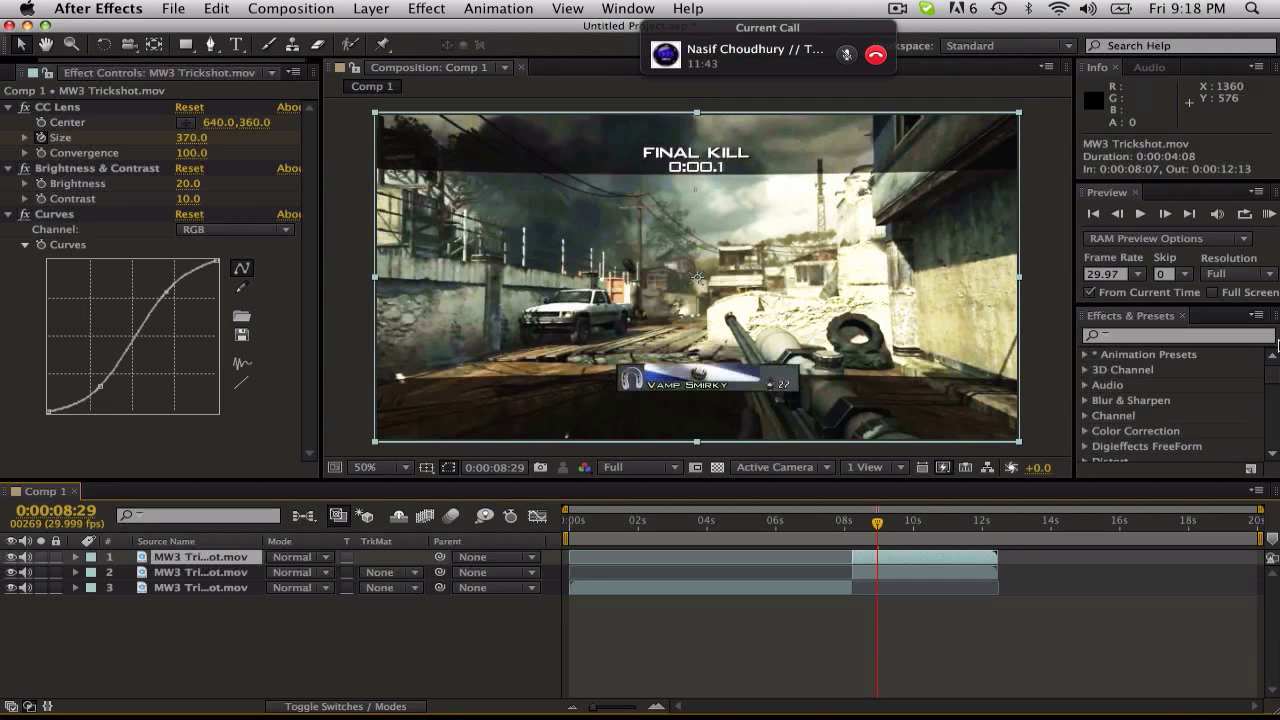
click(1092, 335)
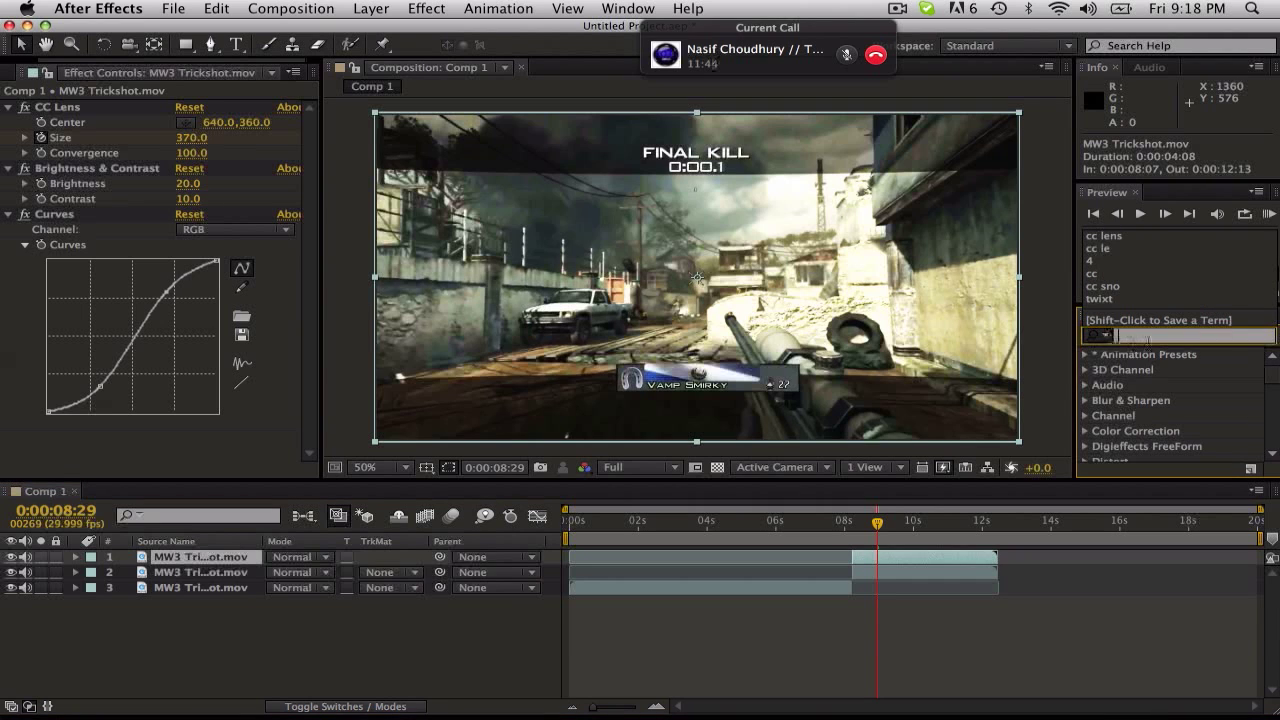
click(1113, 340)
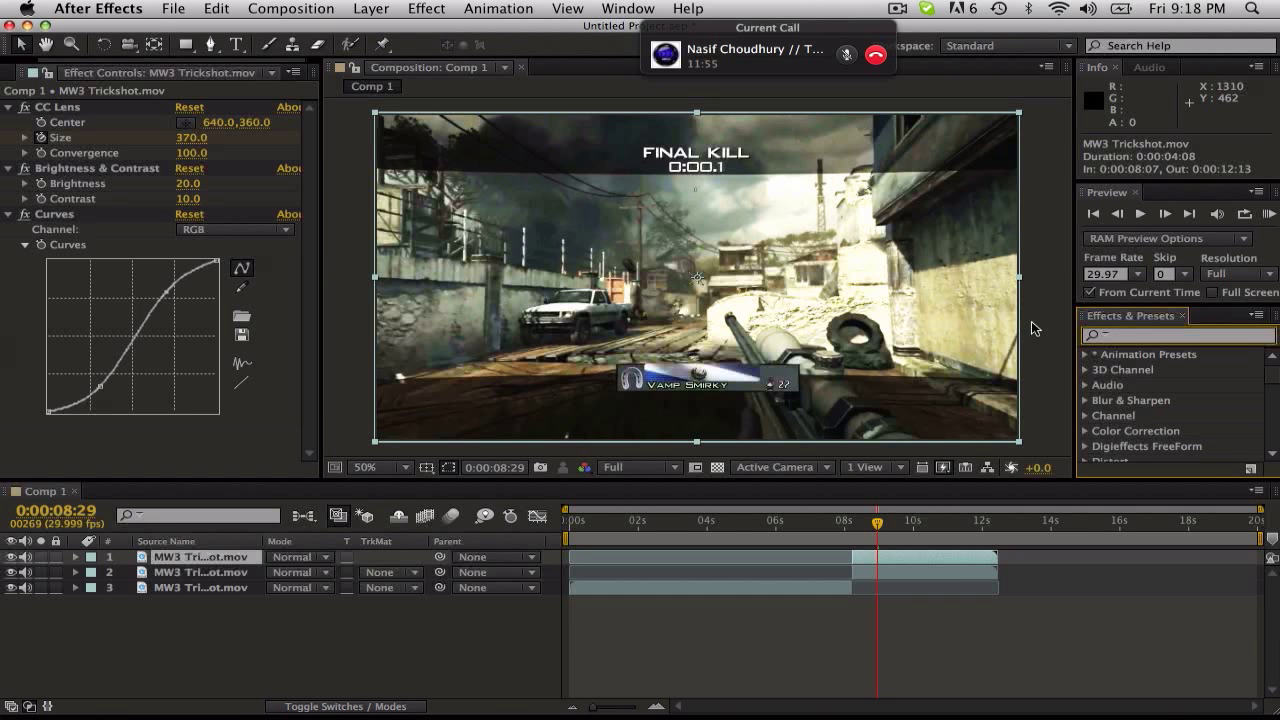
click(871, 524)
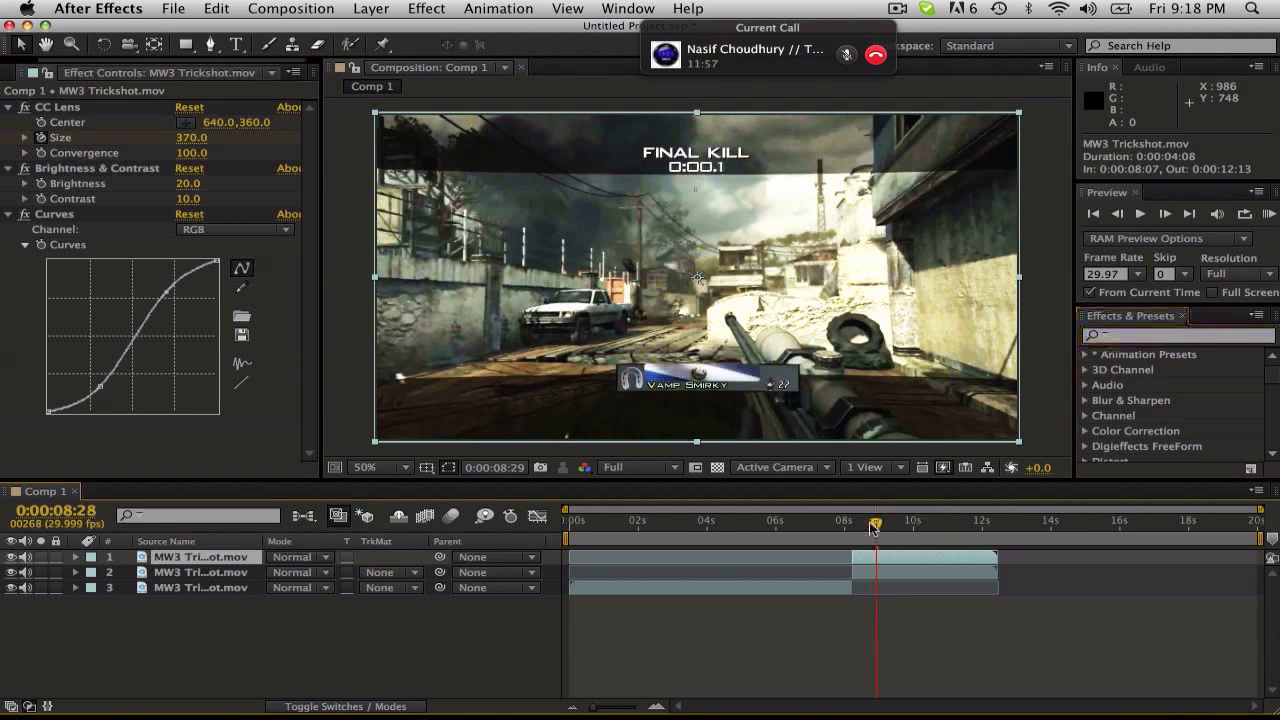
drag(874, 527, 830, 527)
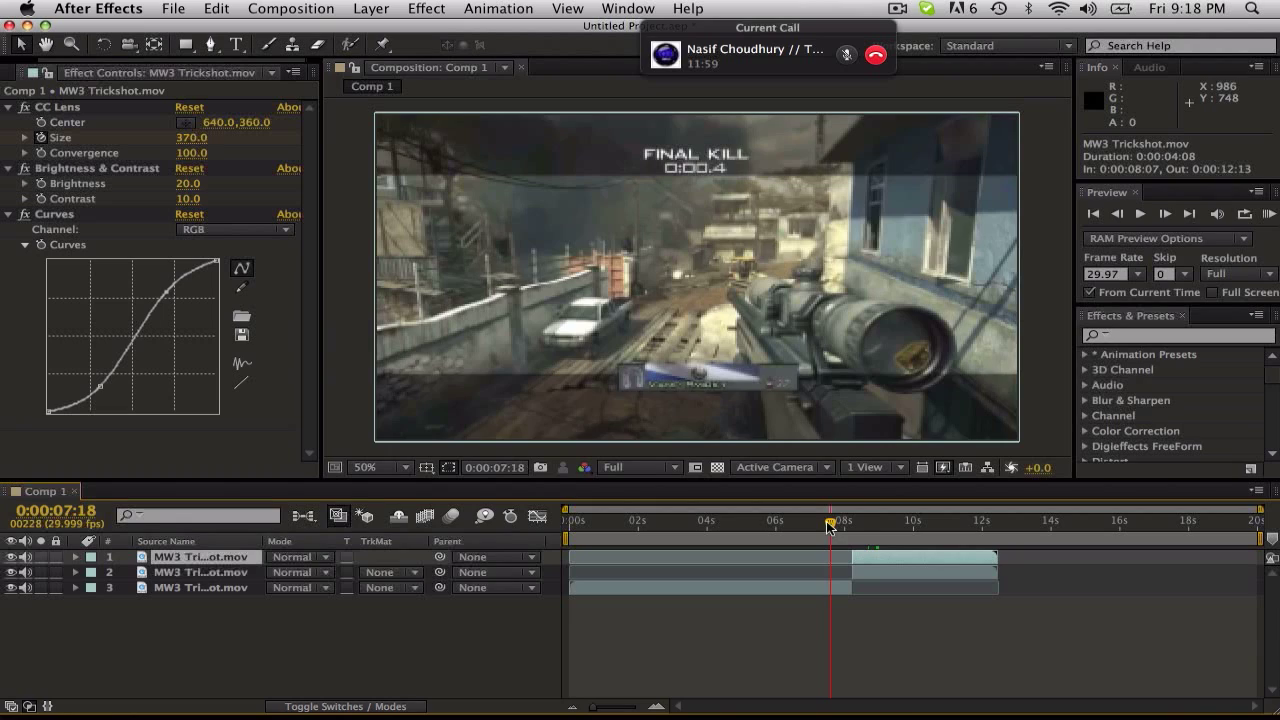
click(1269, 214)
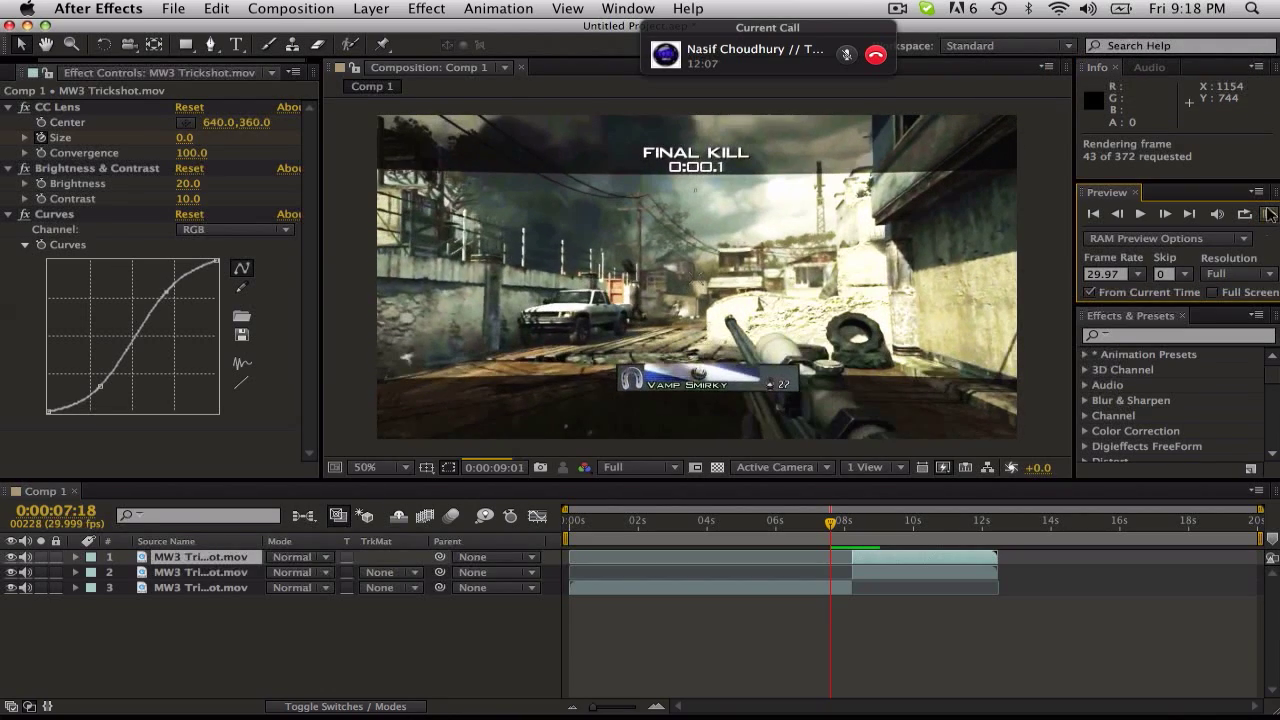
click(1268, 213)
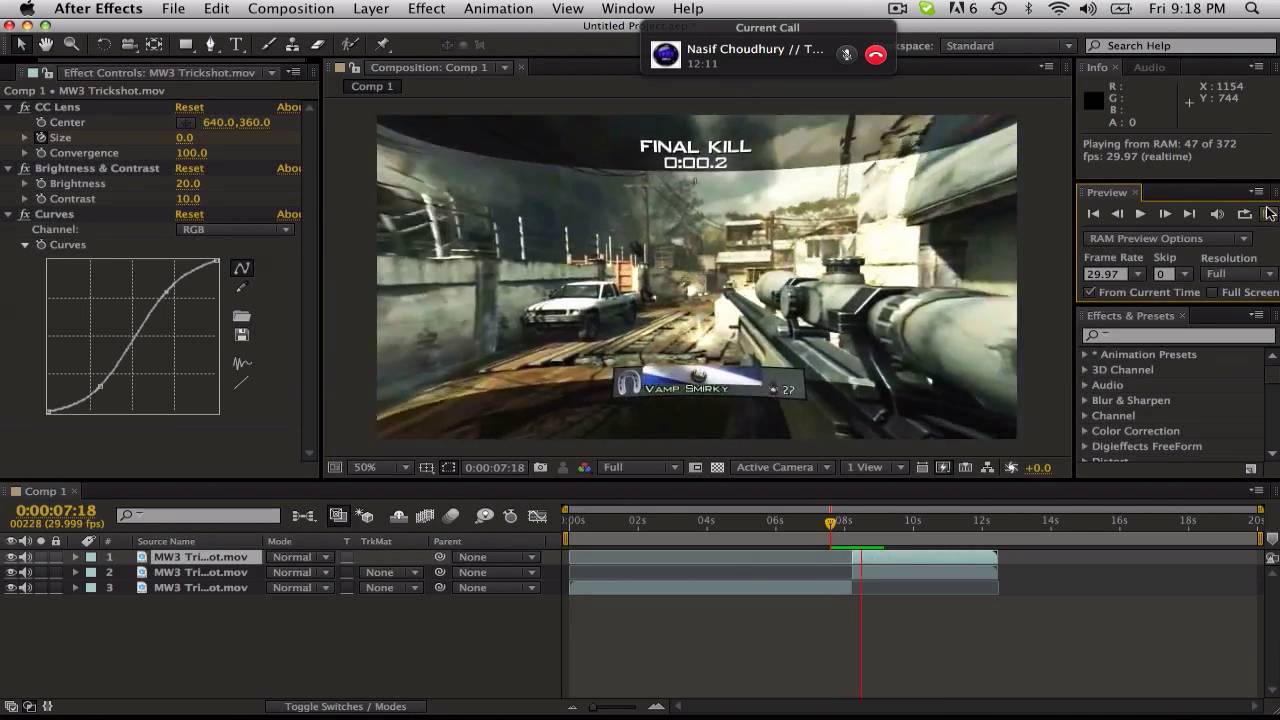
click(890, 502)
drag(838, 527, 853, 527)
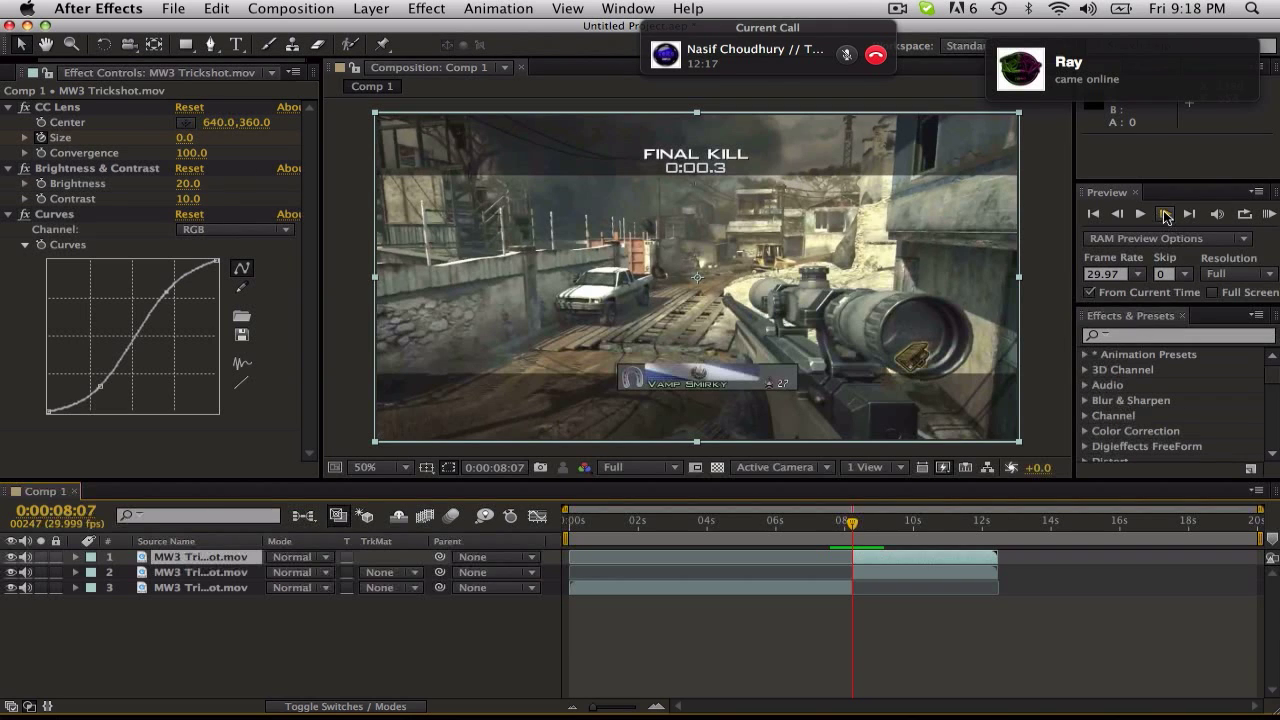
click(1165, 214)
click(1117, 214)
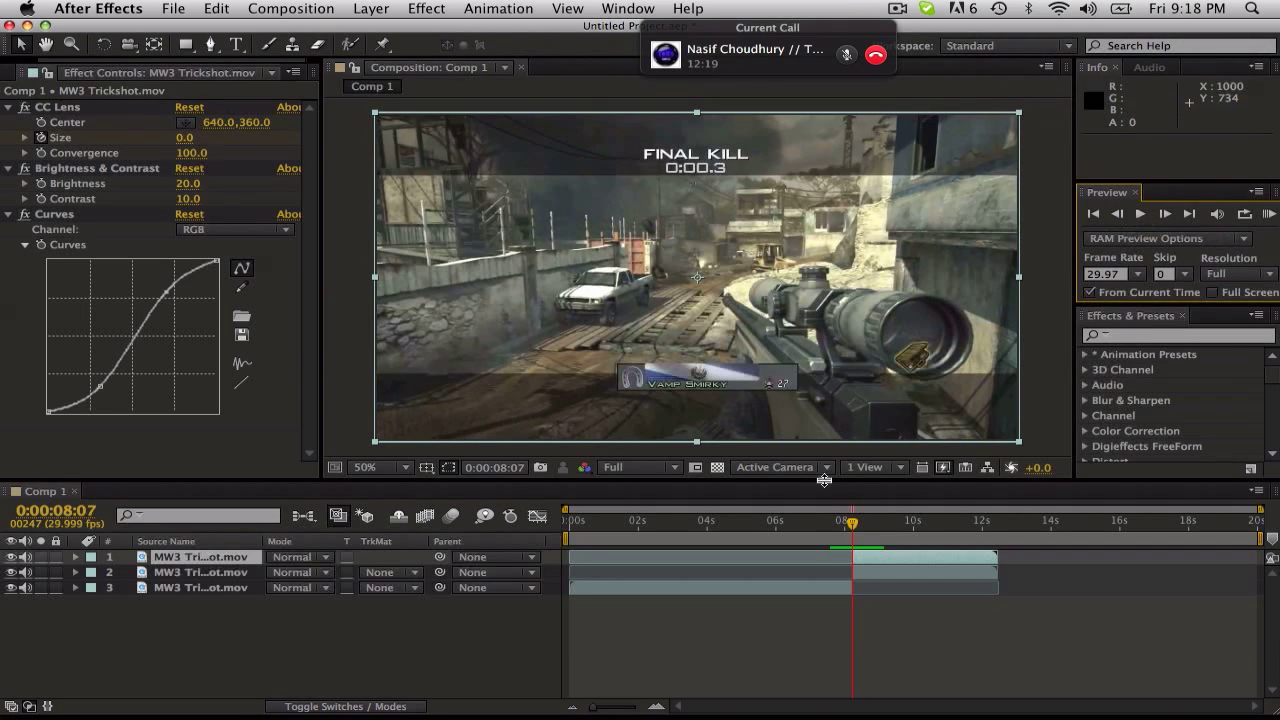
click(42, 144)
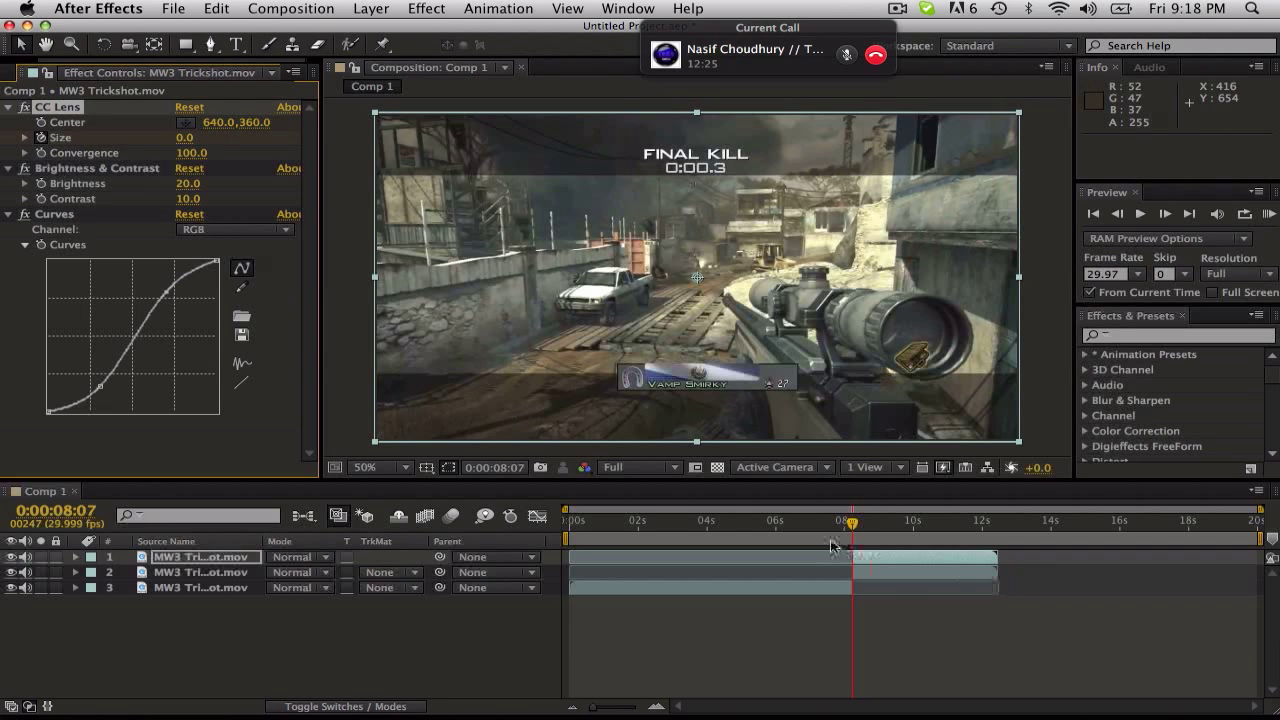
drag(852, 523, 893, 532)
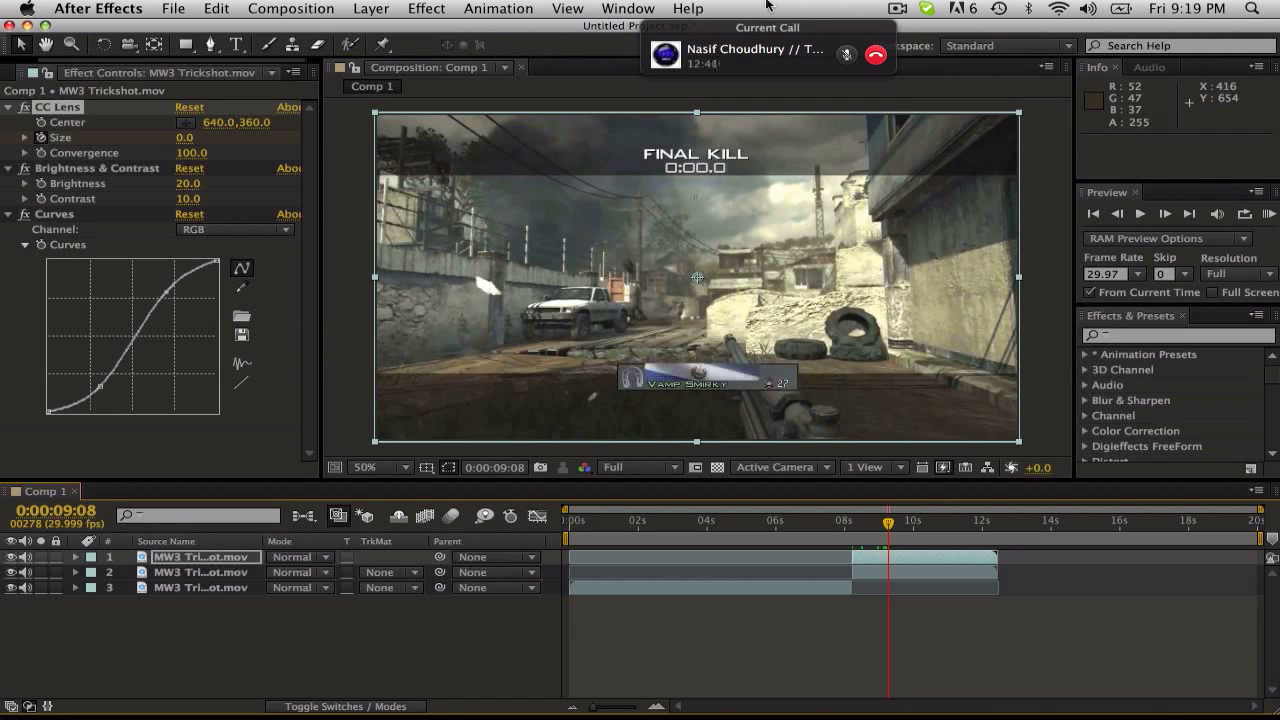
key(Home)
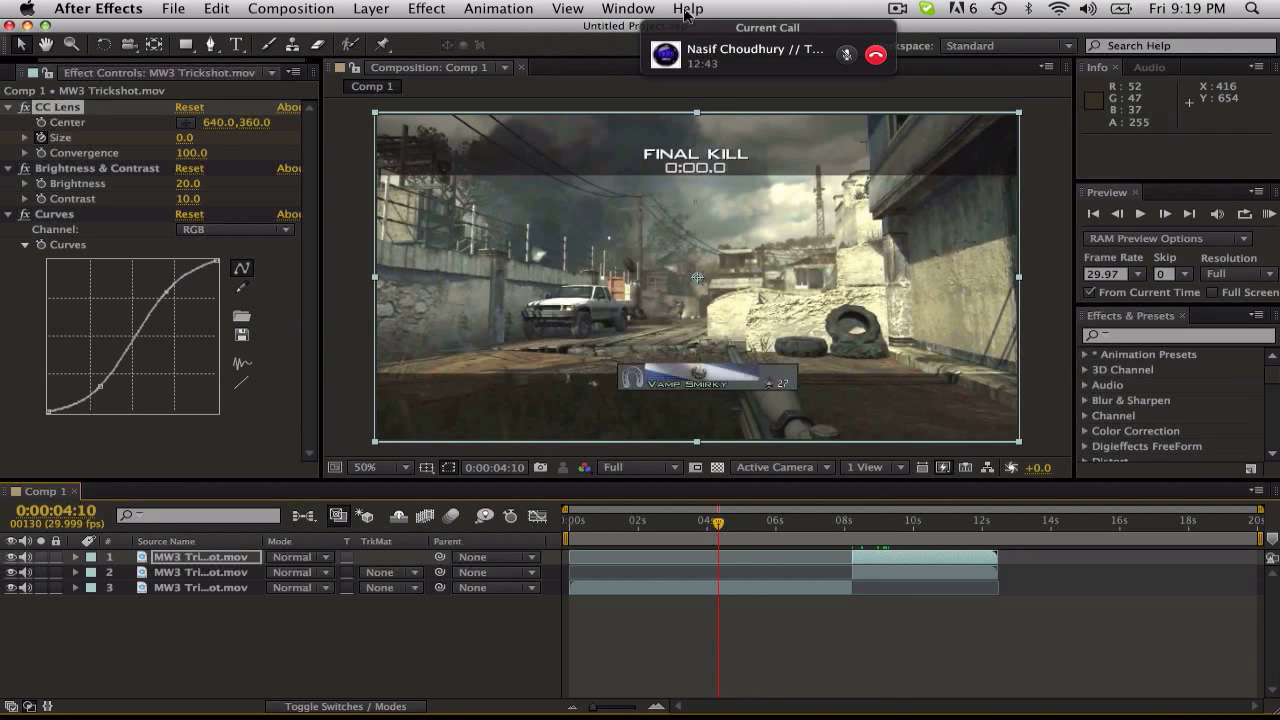
click(185, 138)
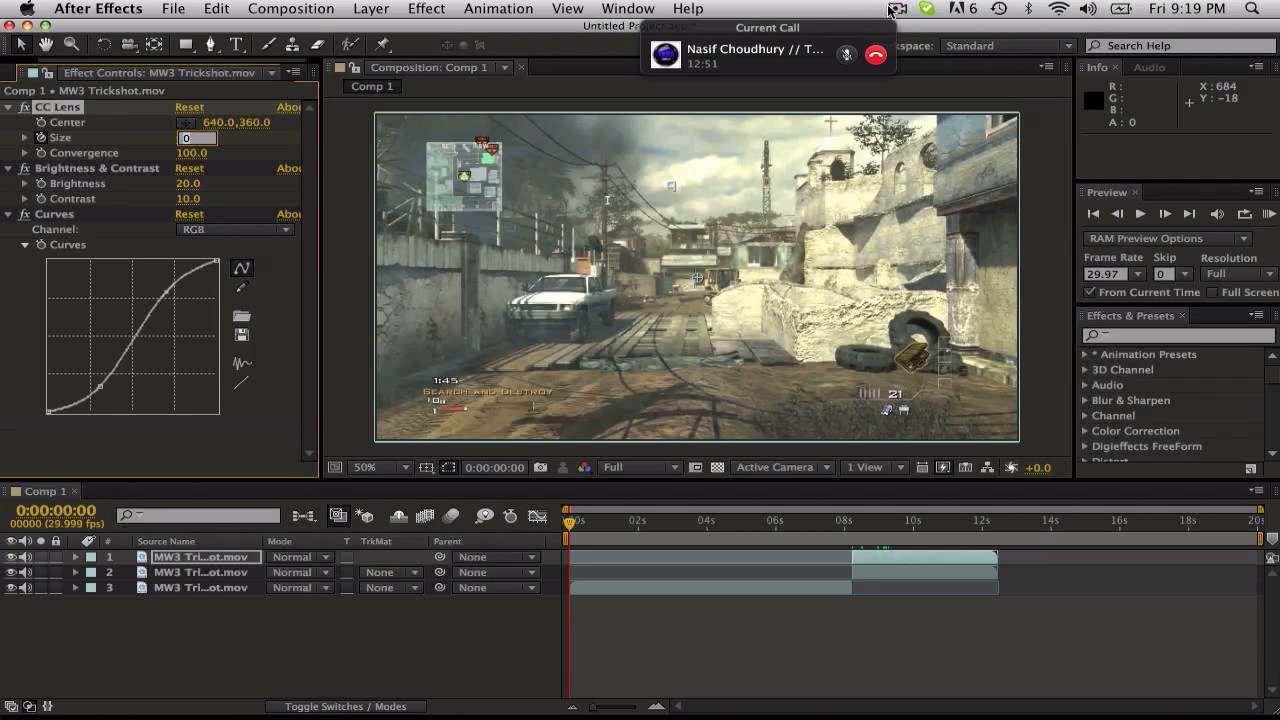
Stop the ScreenFlow screen recording from the menu bar to end the session.
click(902, 32)
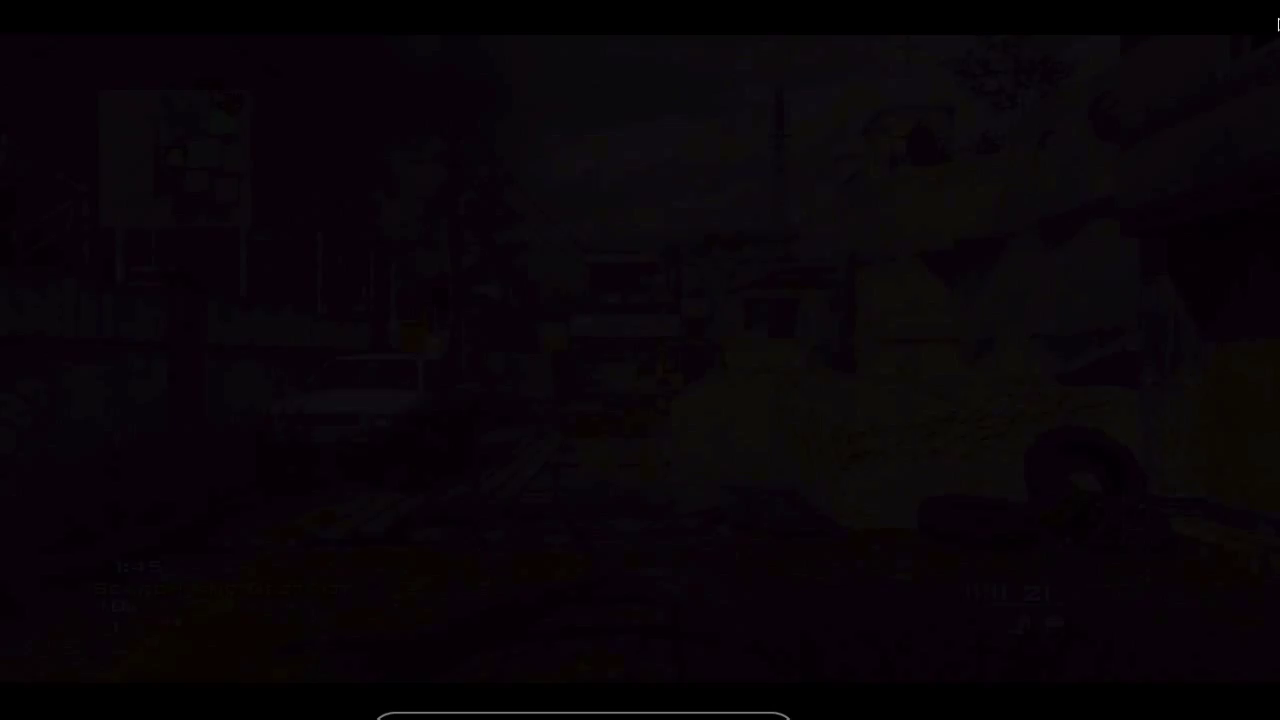